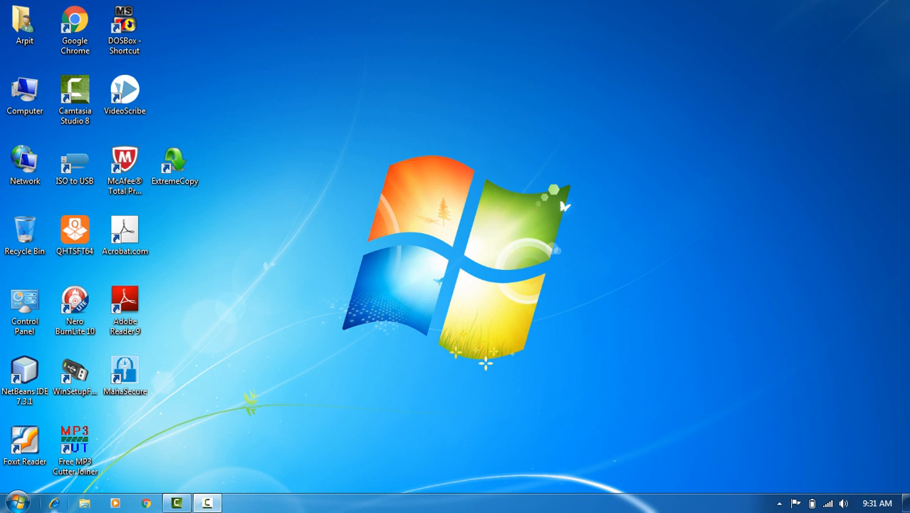
- Launch Access 2013 from Start > All Programs > Microsoft Office 2013
left_click(17, 503)
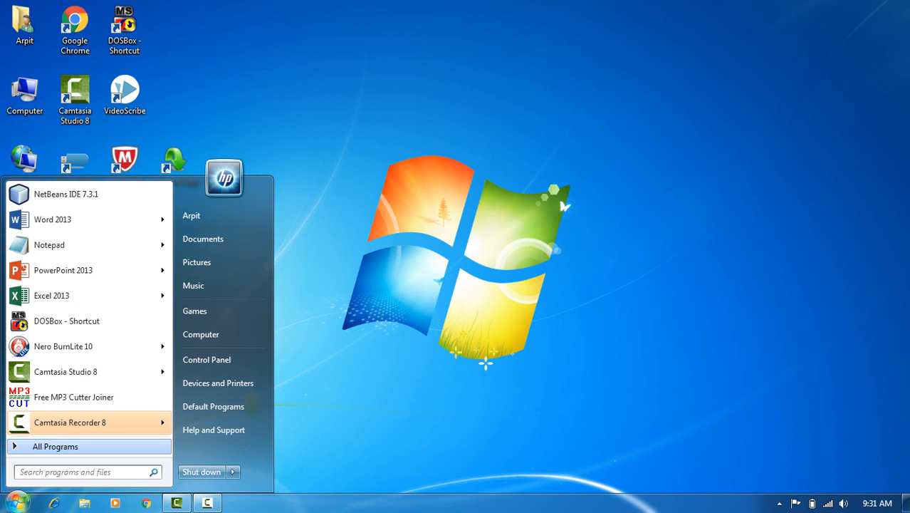
left_click(56, 447)
left_click(56, 447)
left_click(55, 447)
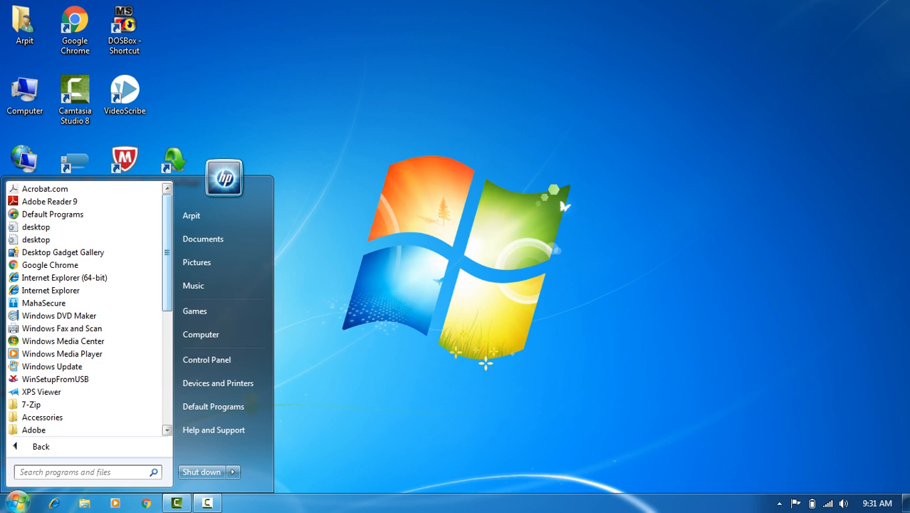
scroll(86, 310, "down", 4)
scroll(85, 340, "down", 1)
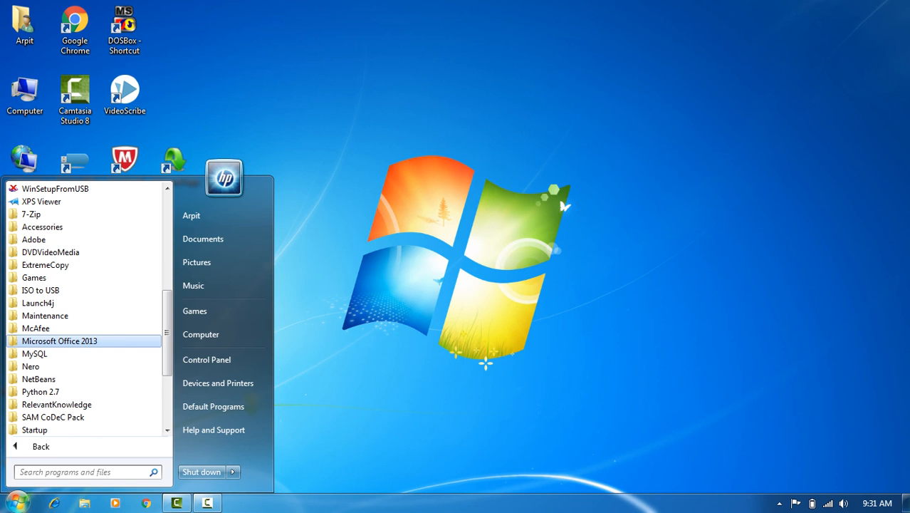
left_click(59, 341)
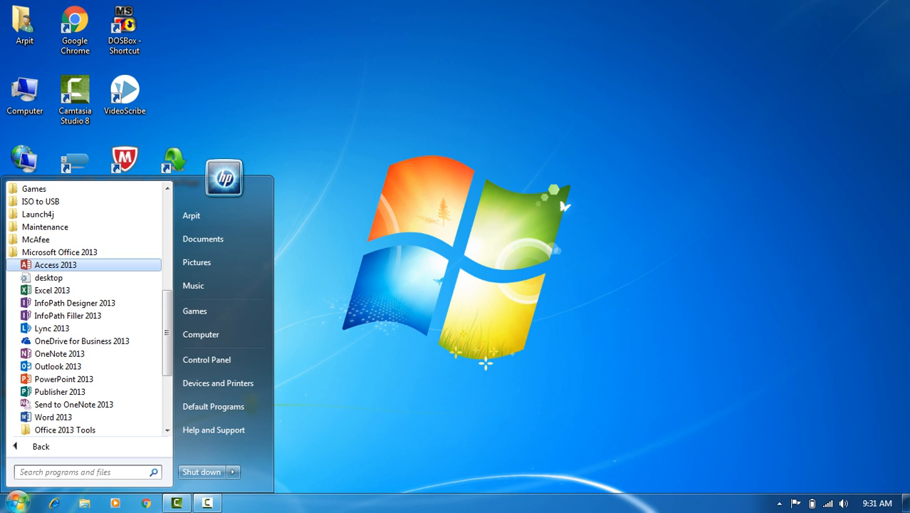
left_click(56, 265)
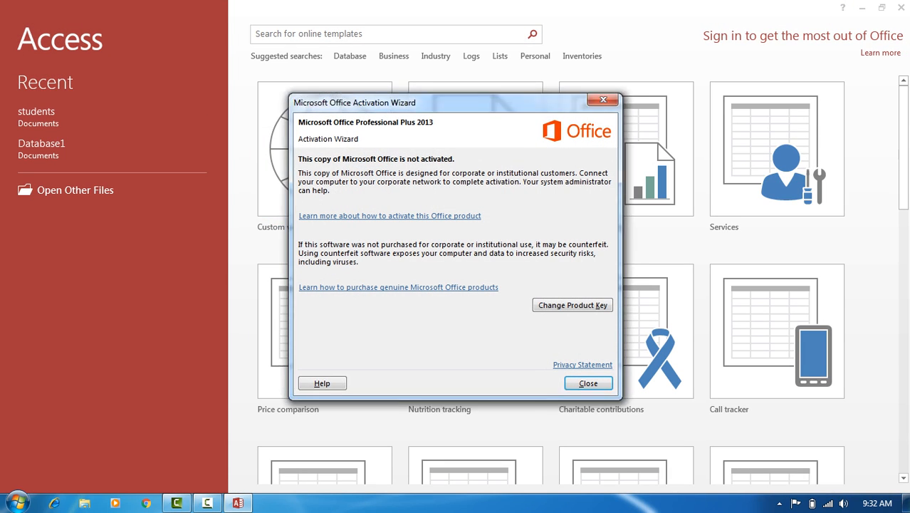
- Dismiss the activation notice, minimize Access, and relaunch it with Run command 'msaccess'
left_click(588, 383)
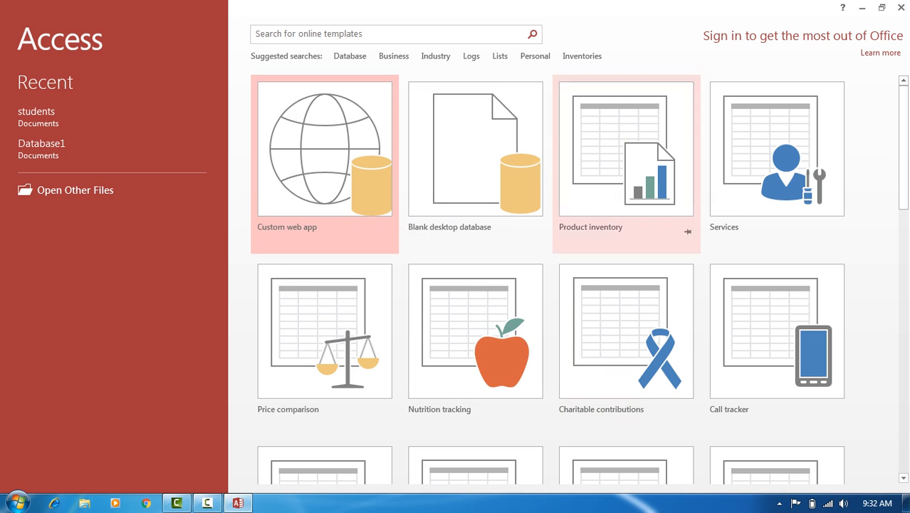
left_click(862, 7)
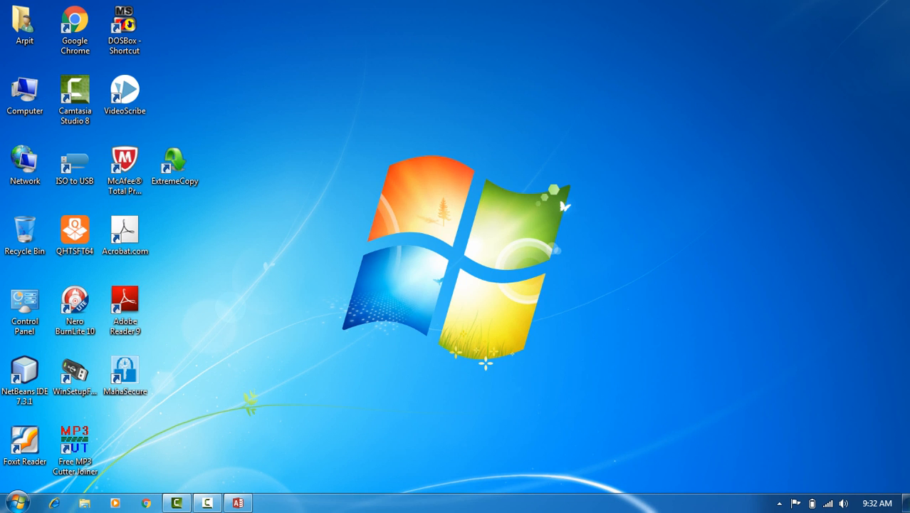
key("super+r")
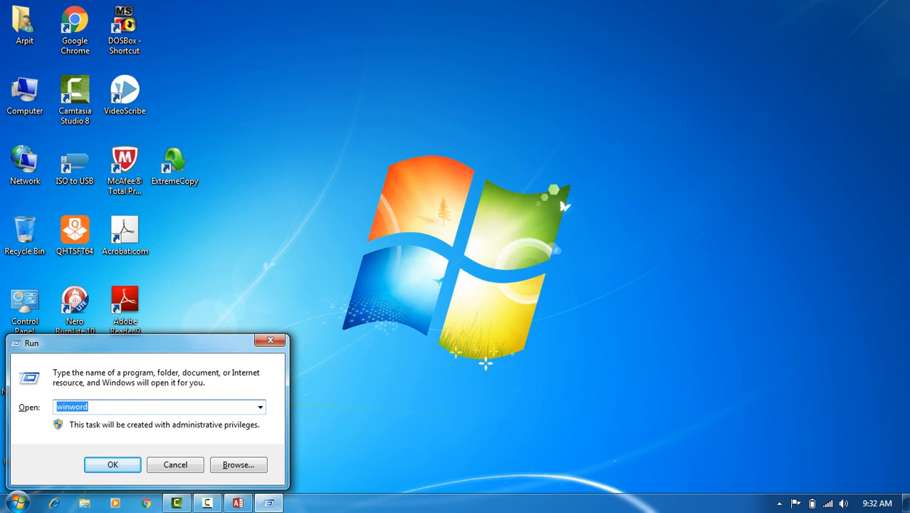
type("msaccess")
key("Return")
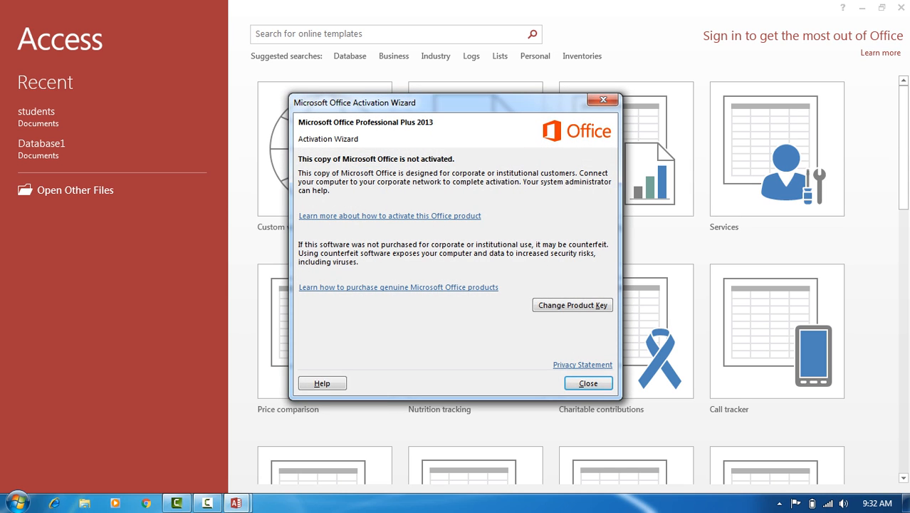
- Dismiss the activation notice again, browse the templates, and minimize Access to the desktop
left_click(588, 384)
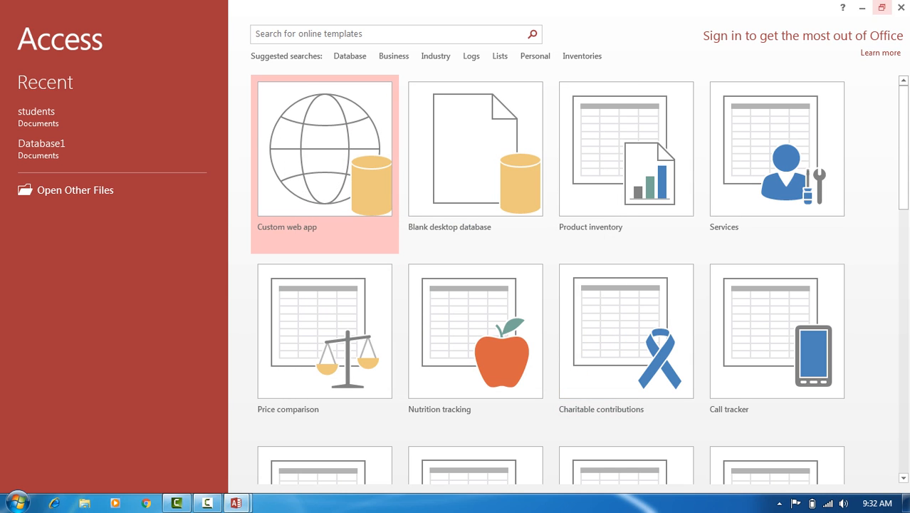
left_click(902, 7)
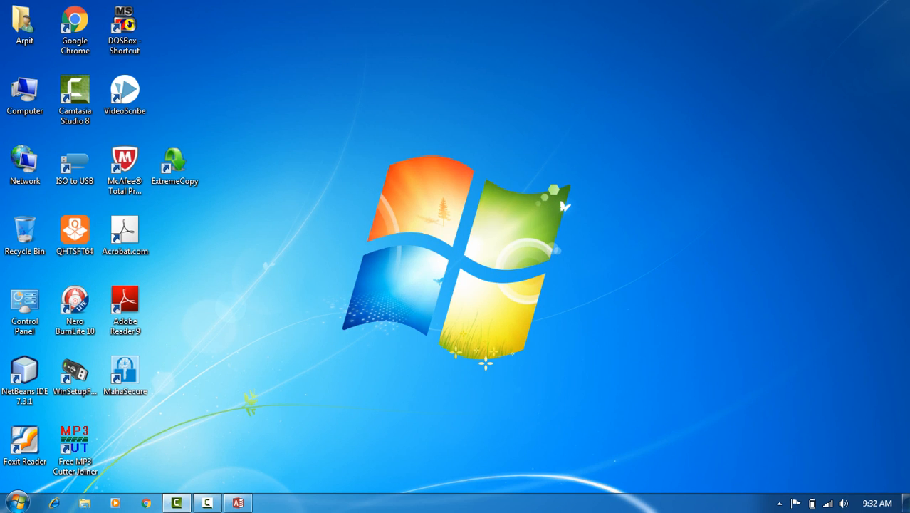
left_click(238, 503)
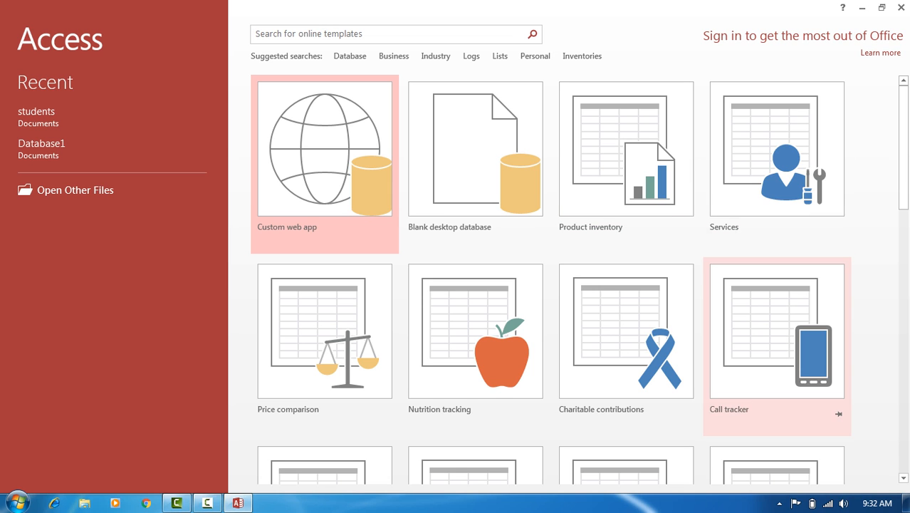
scroll(582, 280, "down", 7)
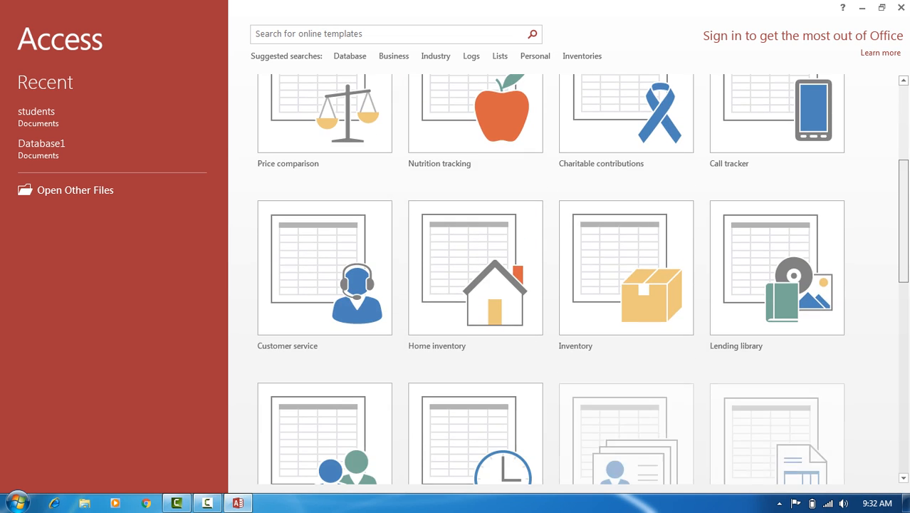
scroll(582, 279, "down", 5)
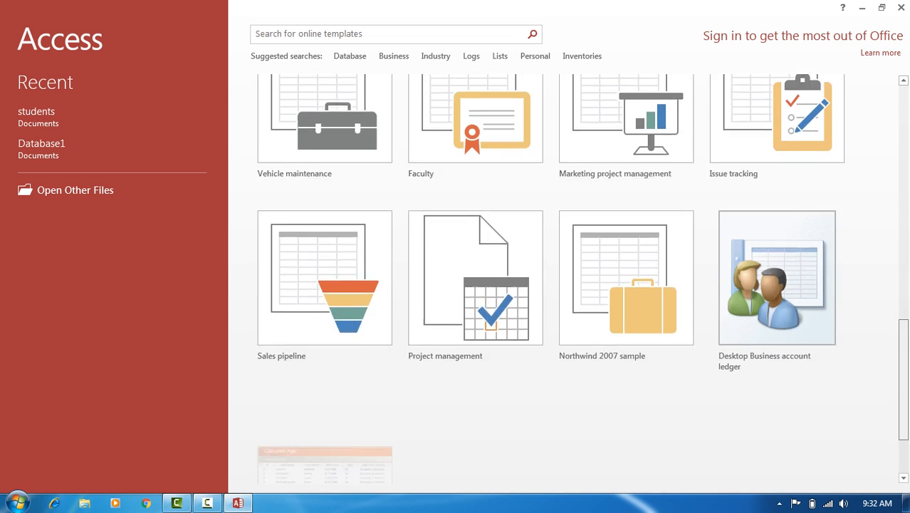
scroll(324, 164, "up", 12)
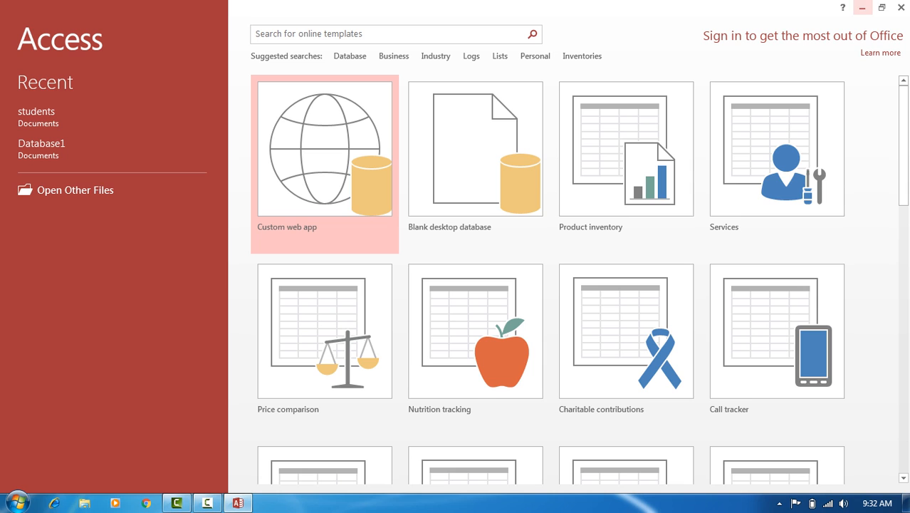
left_click(862, 7)
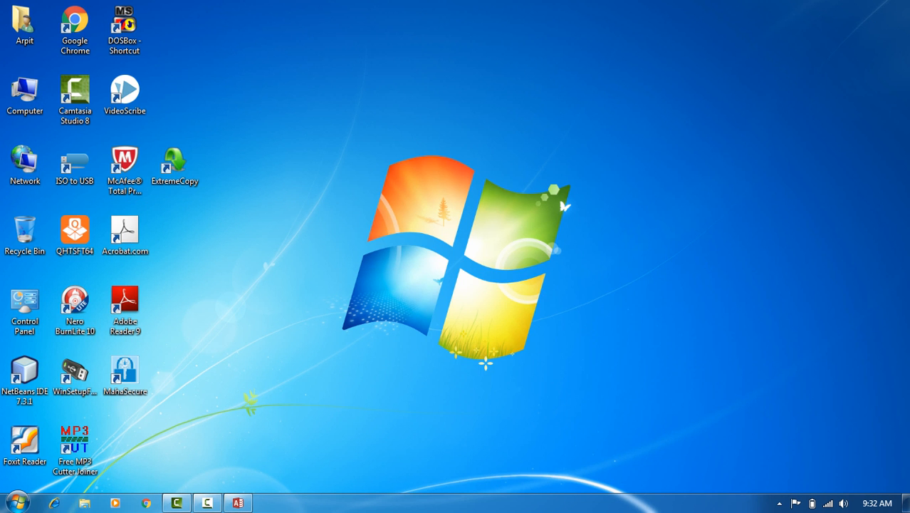
- Permanently delete the old students database file from the Documents folder
double_click(25, 25)
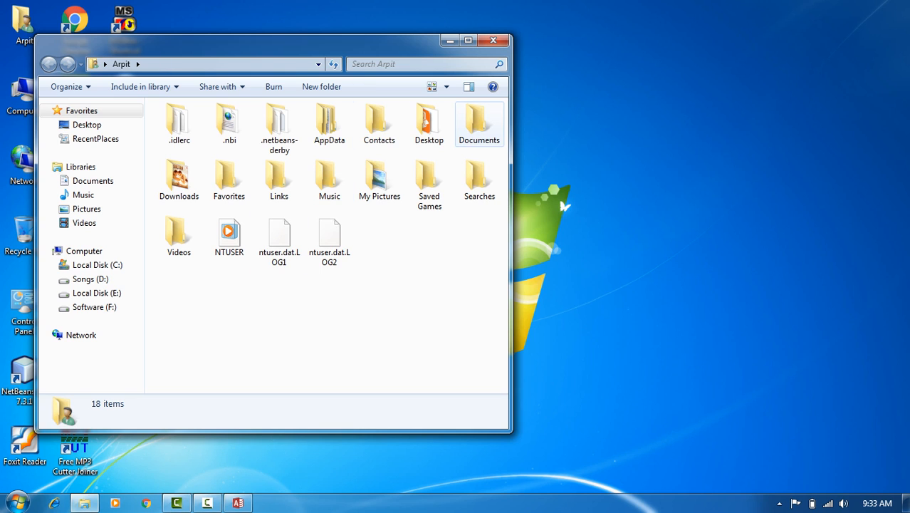
double_click(479, 122)
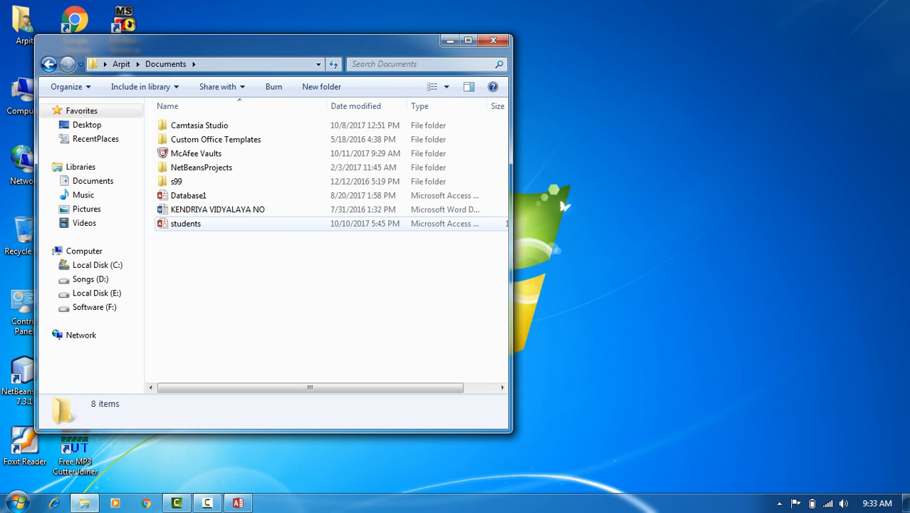
left_click(186, 223)
key("shift+Delete")
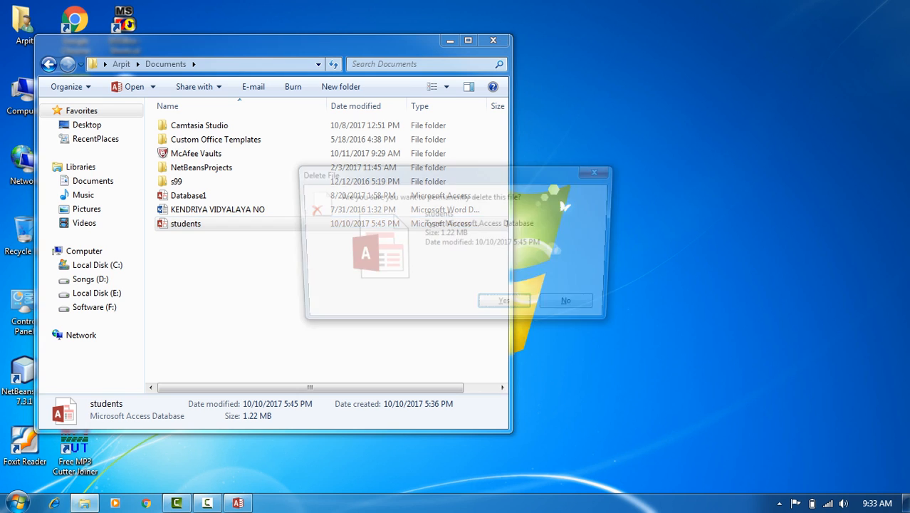
key("Return")
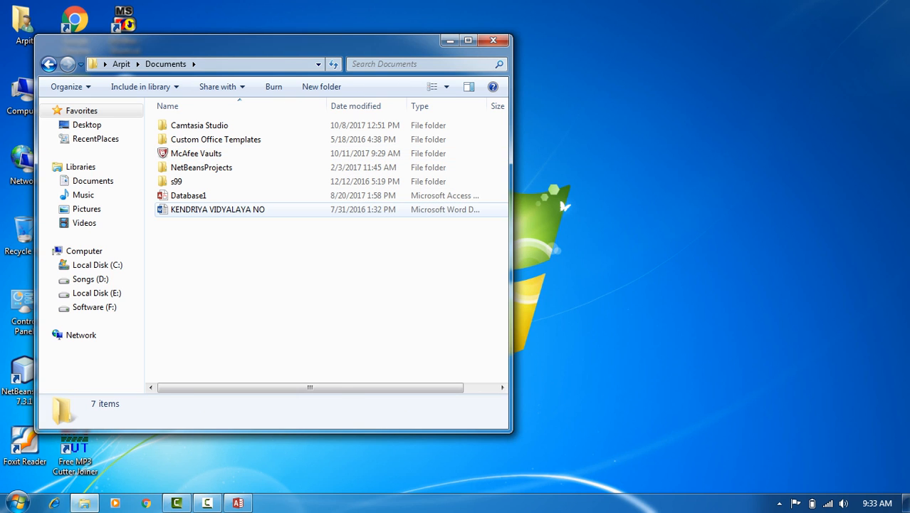
- Permanently delete Database1, close Explorer, and restore the Access start screen
left_click(189, 196)
key("shift+Delete")
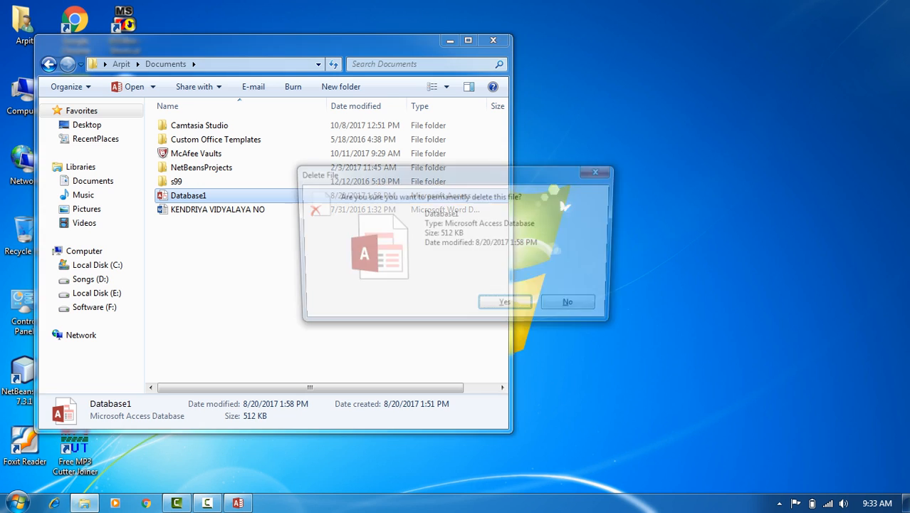
key("Return")
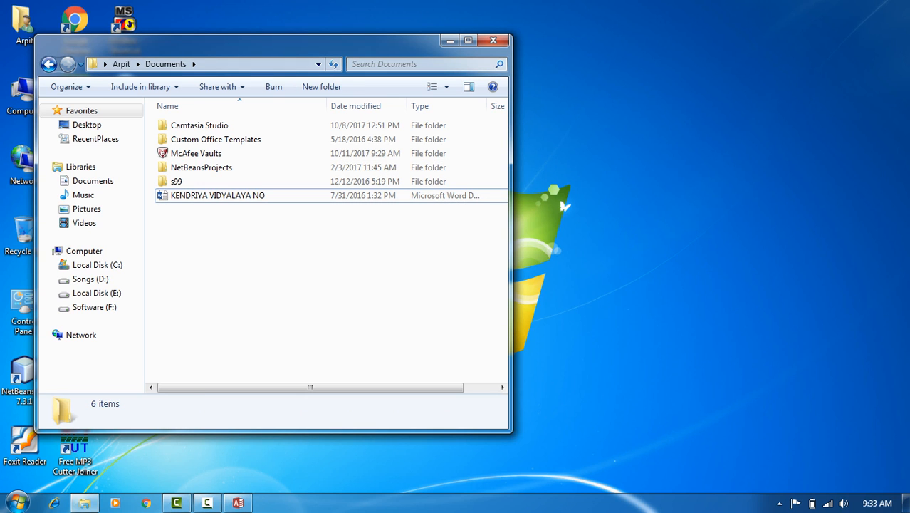
left_click(493, 40)
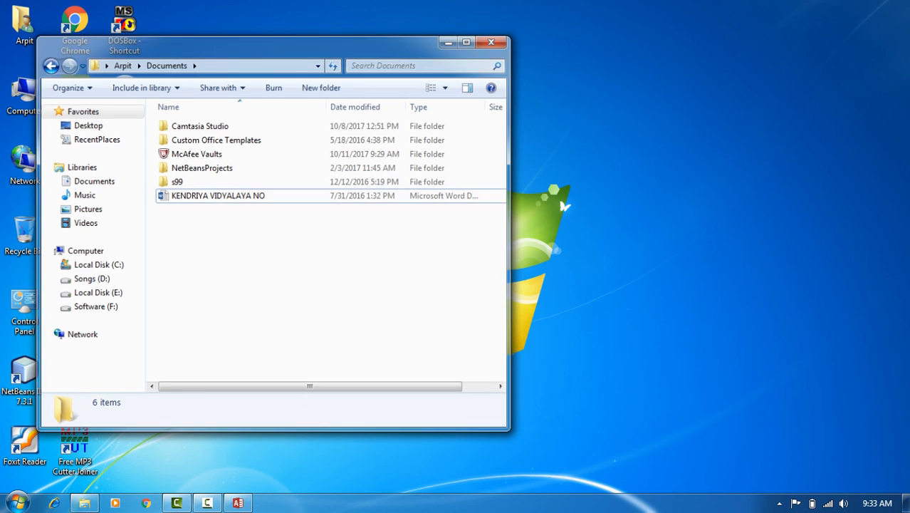
left_click(238, 503)
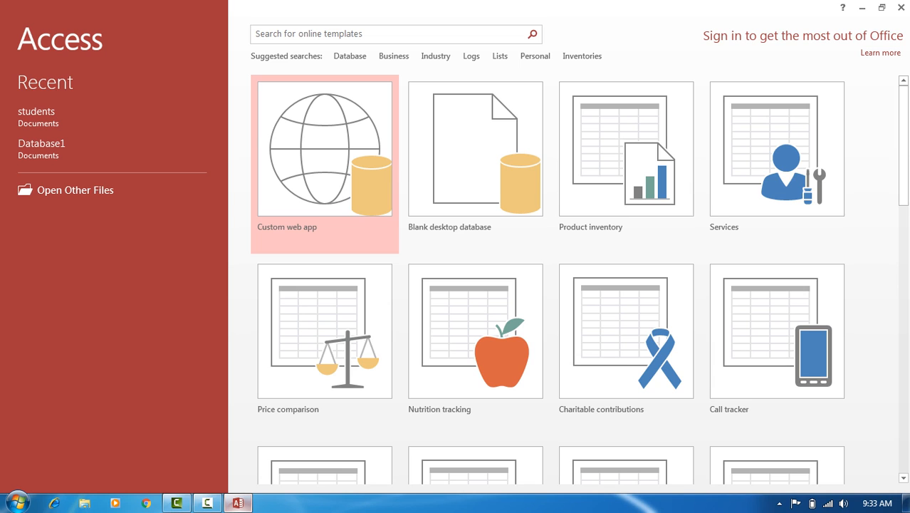
- Choose the Blank desktop database template on the Access start screen
left_click(475, 164)
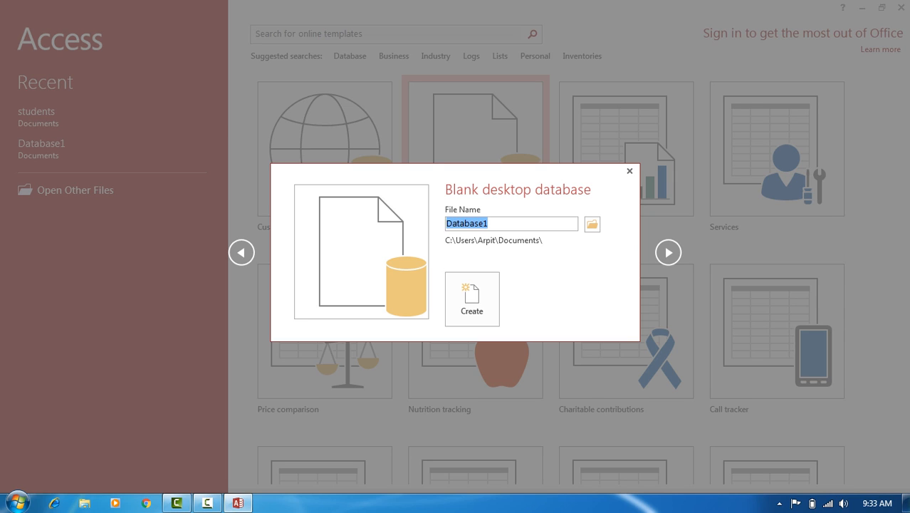
- Replace the default name Database1 with 'students' and create the database
left_click(495, 224)
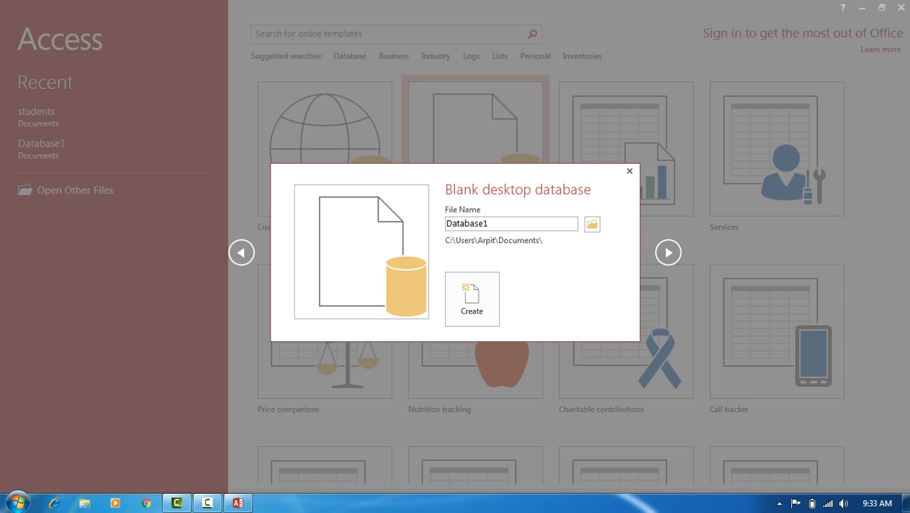
double_click(468, 223)
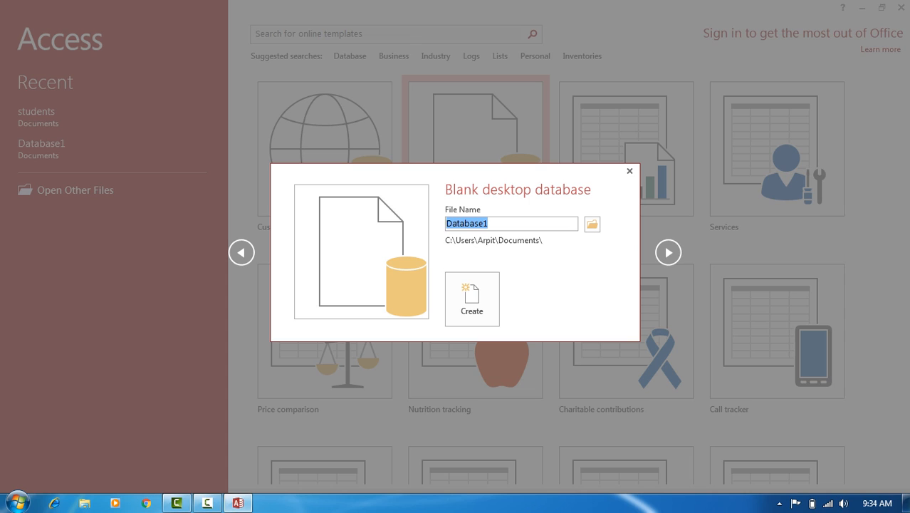
type("stud")
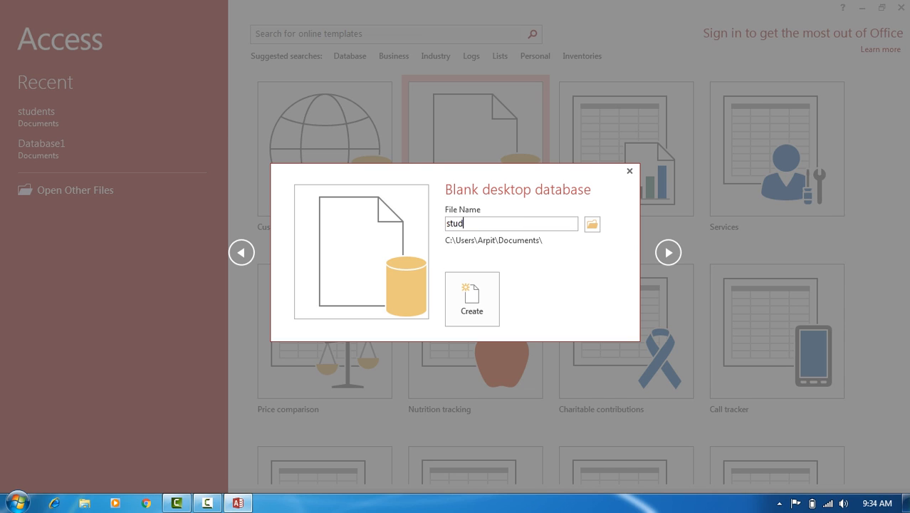
type("ents")
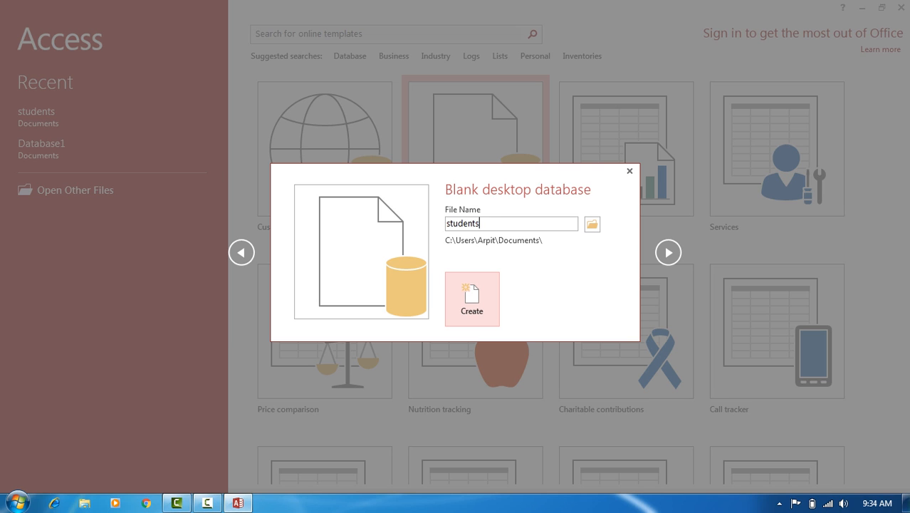
key("Return")
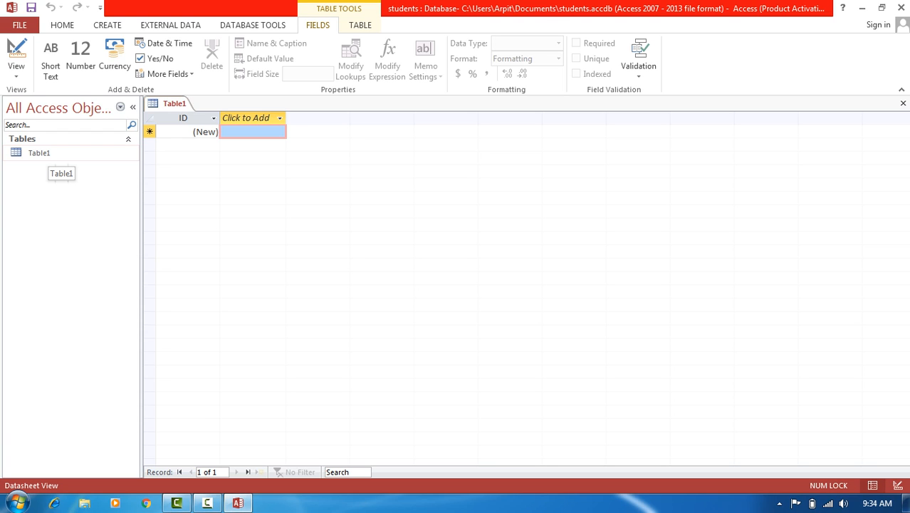
- Open Table1 in Design View, saving it under the name 'students'
left_click(49, 154)
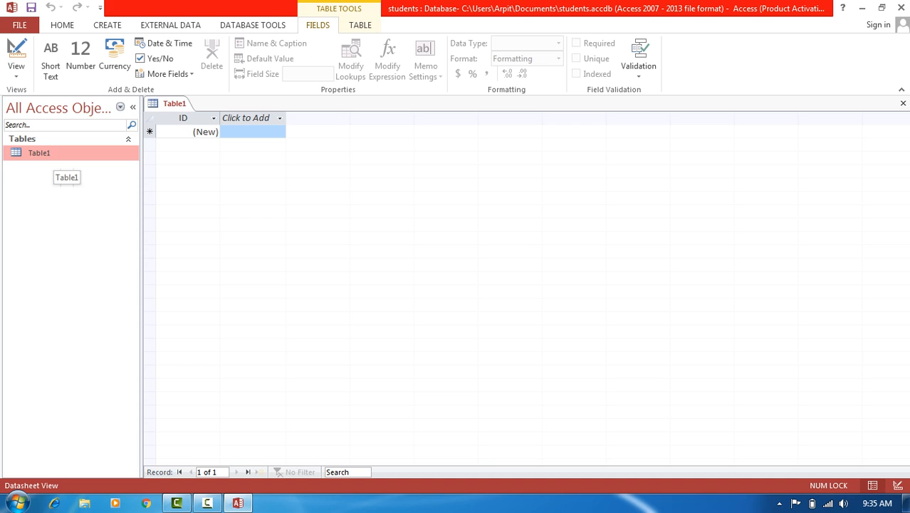
right_click(44, 152)
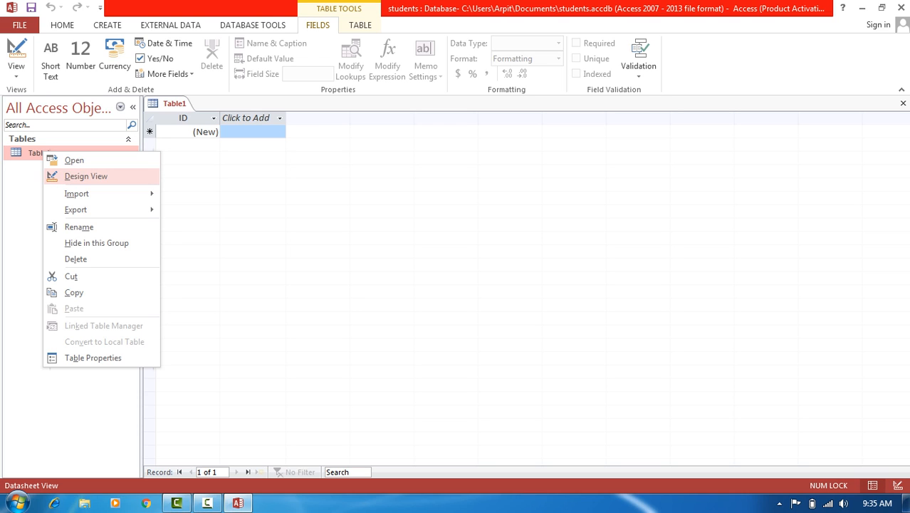
left_click(85, 176)
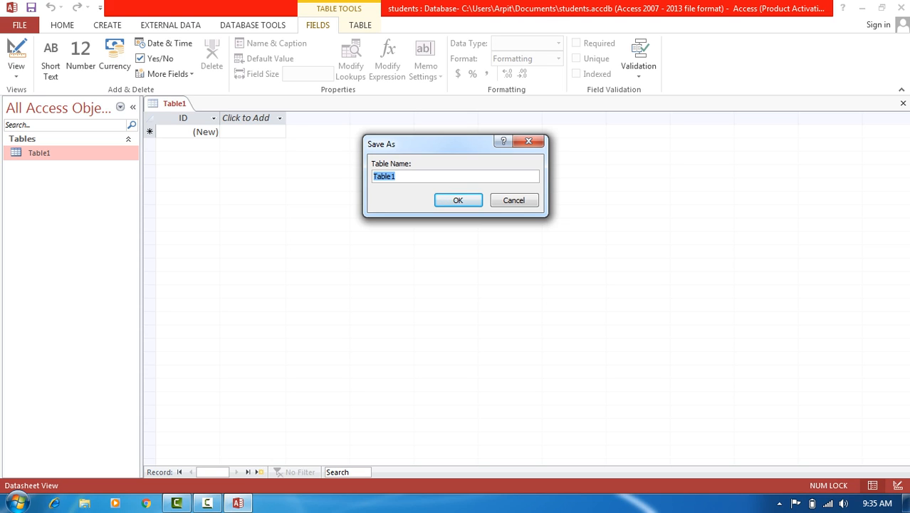
type("students")
key("Return")
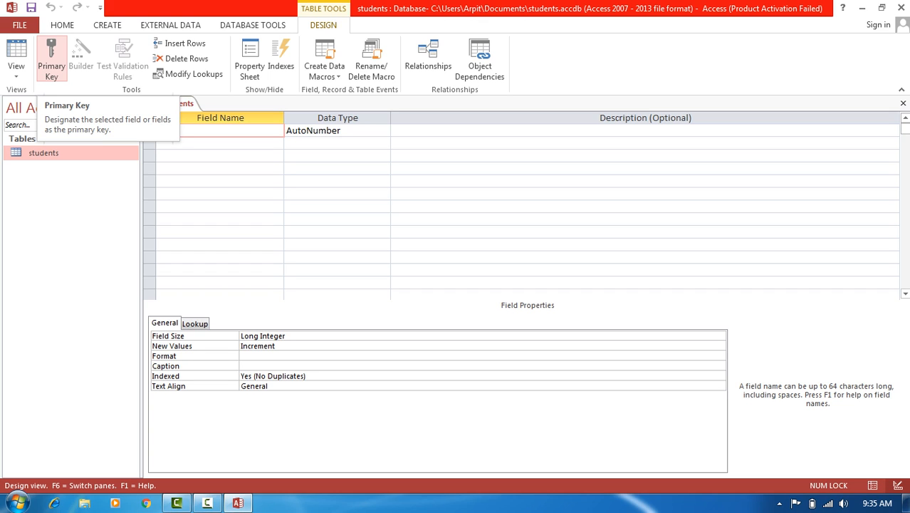
- Remove the primary key and rename the ID field to 'rollno', keeping AutoNumber
left_click(51, 57)
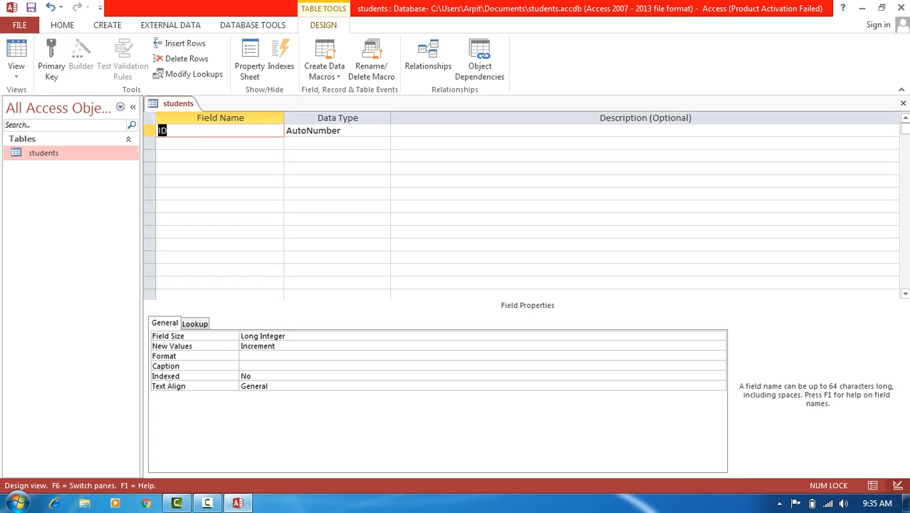
left_click(168, 131)
key("BackSpace")
key("BackSpace")
type("rollno")
key("Tab")
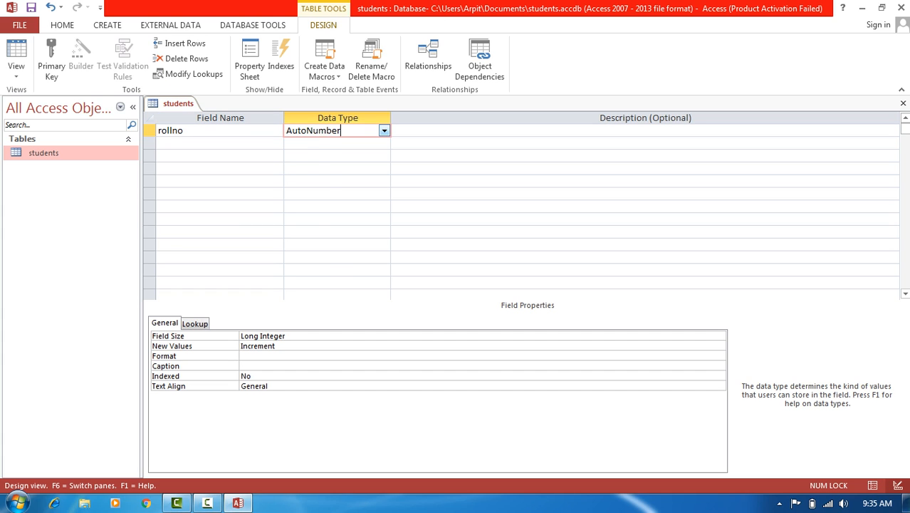
key("alt+Down")
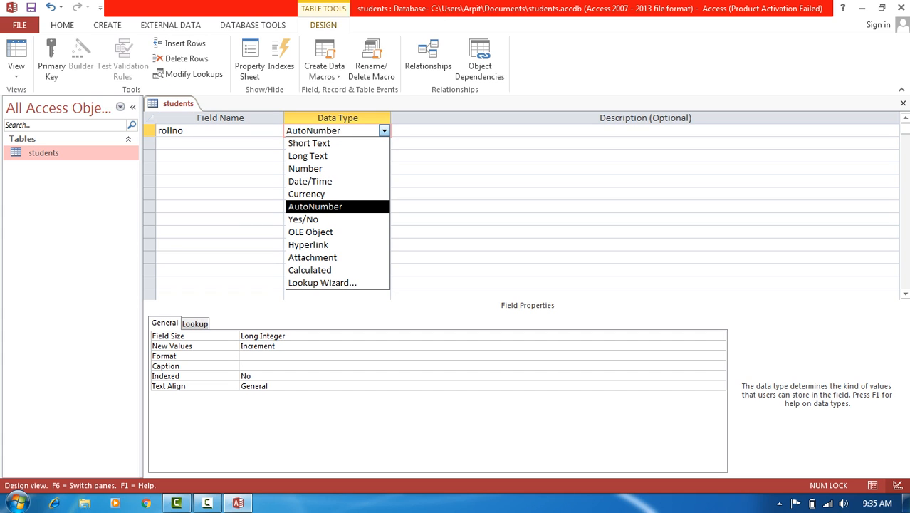
key("Return")
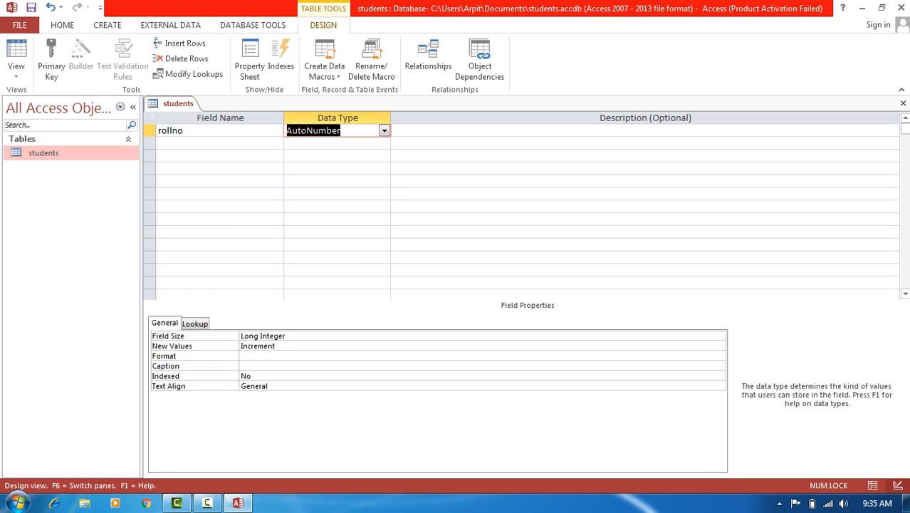
key("Return")
key("Return")
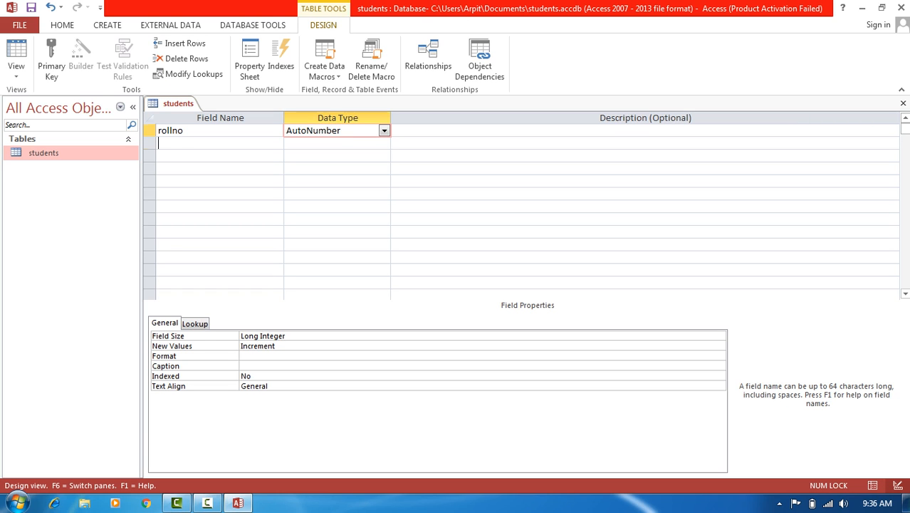
- Add an 'ename' field with data type Short Text
type("ename")
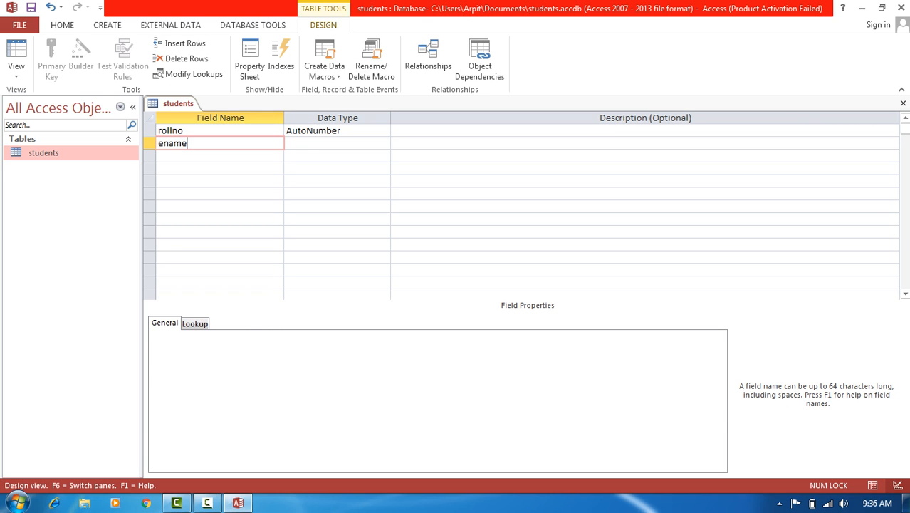
key("Return")
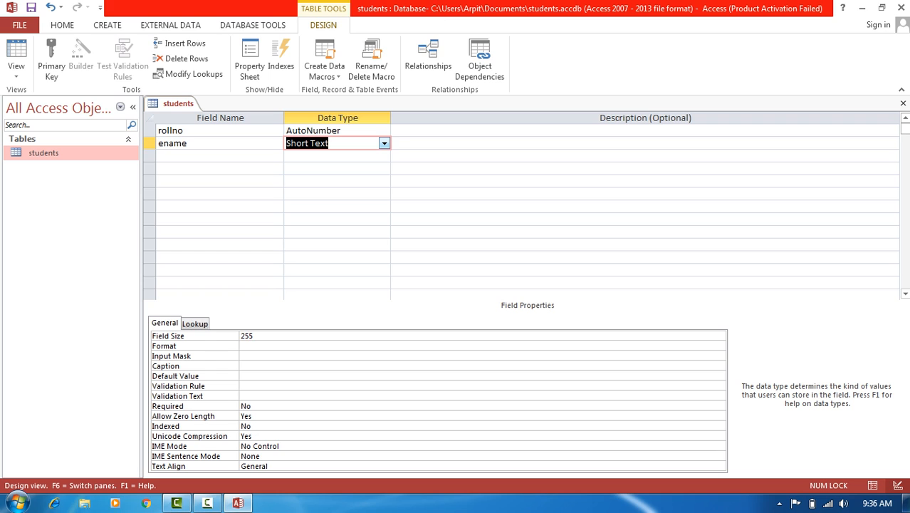
left_click(384, 144)
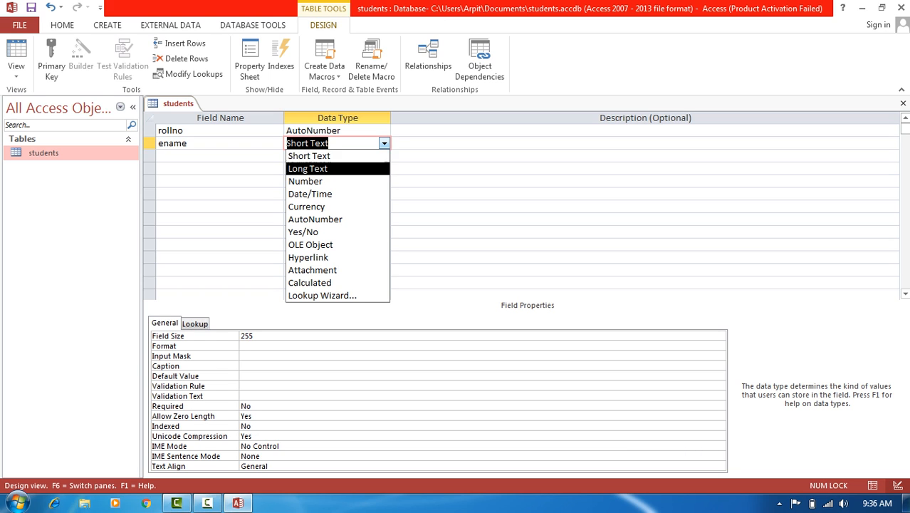
key("Return")
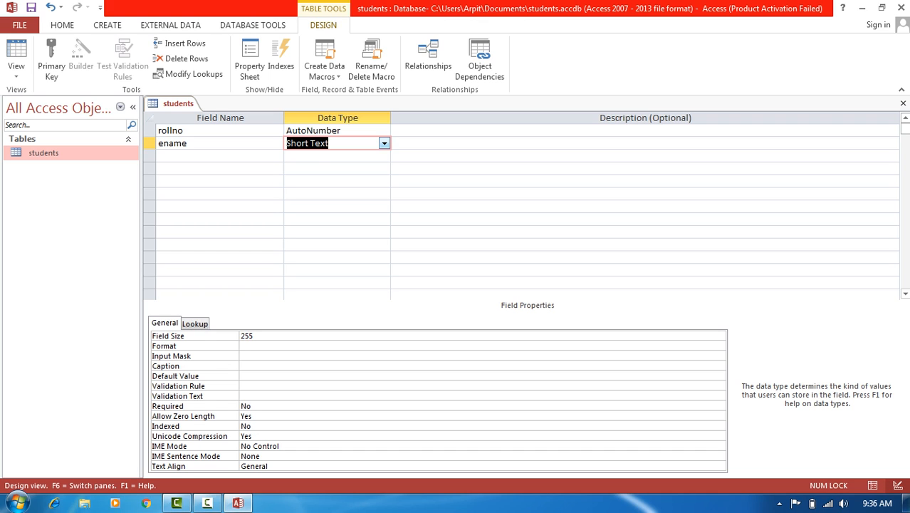
key("alt+Down")
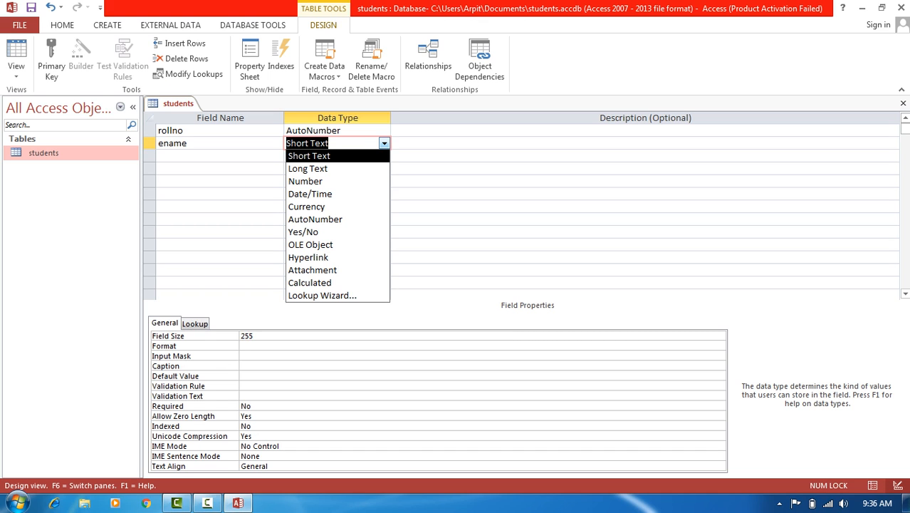
key("Down")
key("Up")
key("Down")
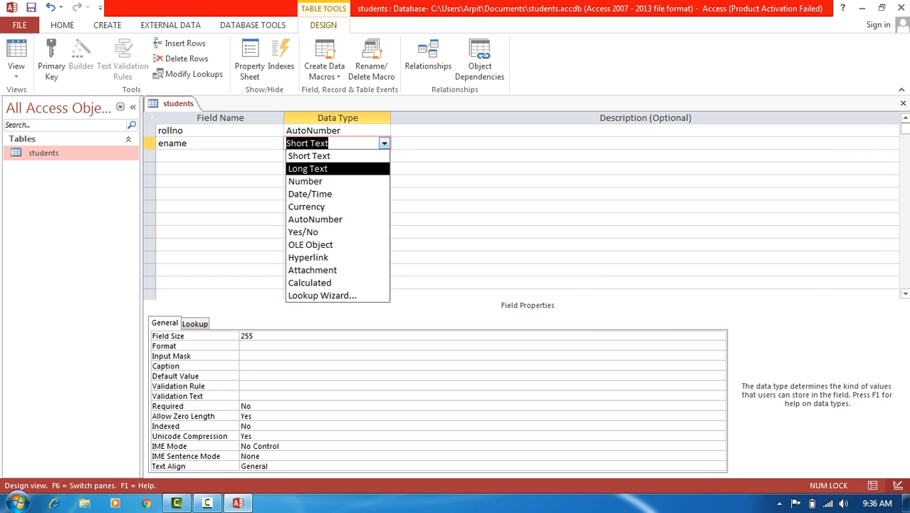
key("Up")
key("Down")
key("Up")
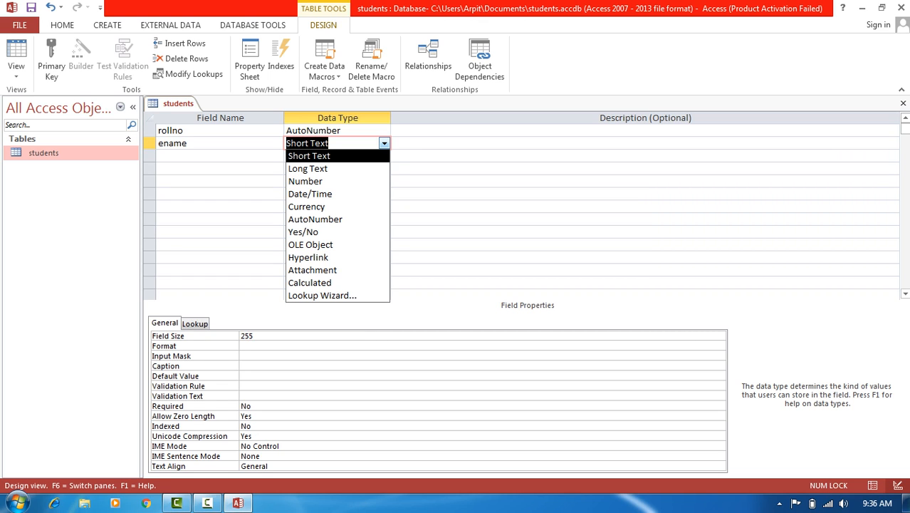
key("Return")
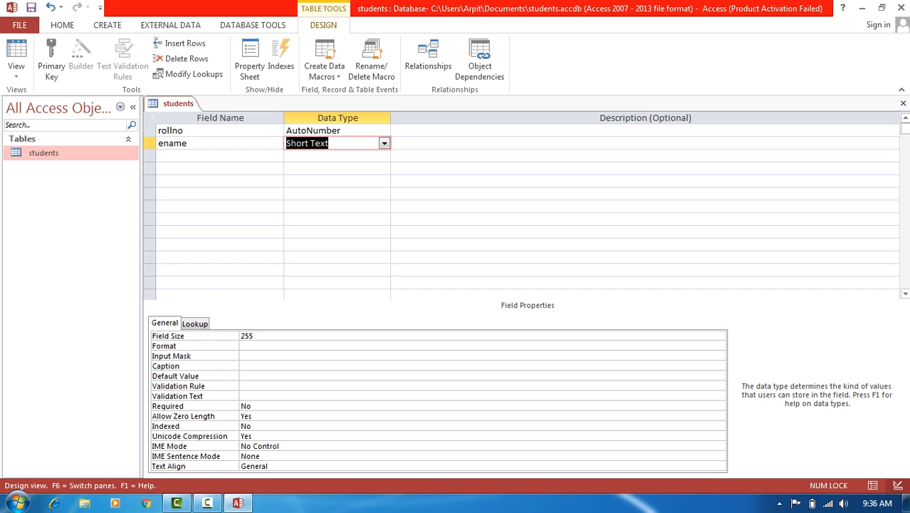
key("Tab")
key("Tab")
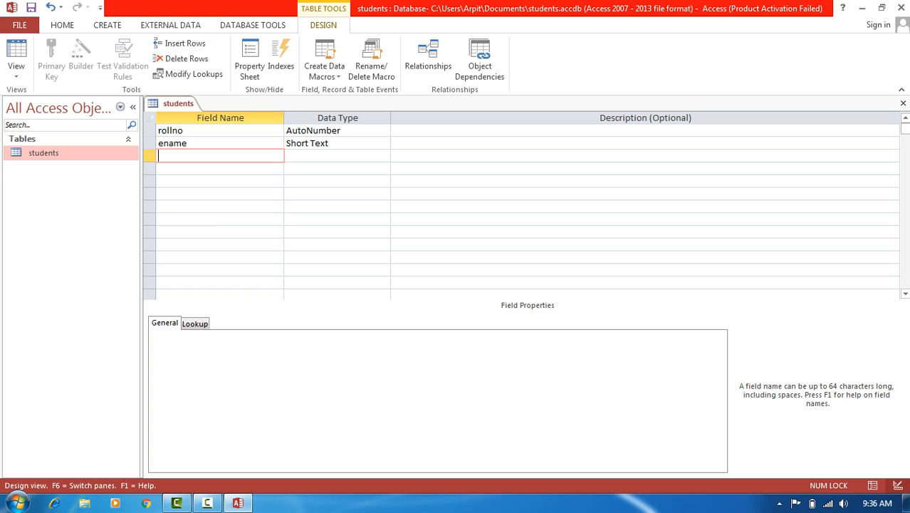
- Rename the 'ename' field to 'name', accepting the reserved-word warning
left_click(163, 143)
key("BackSpace")
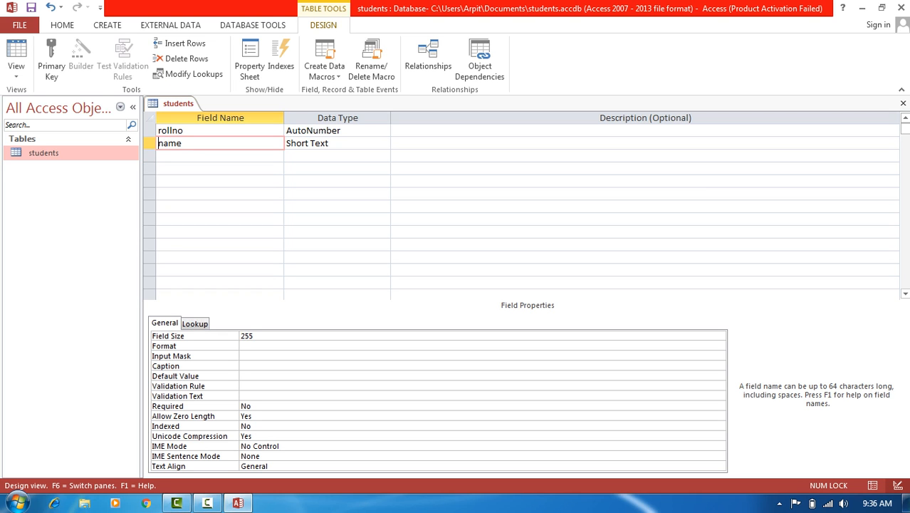
key("Tab")
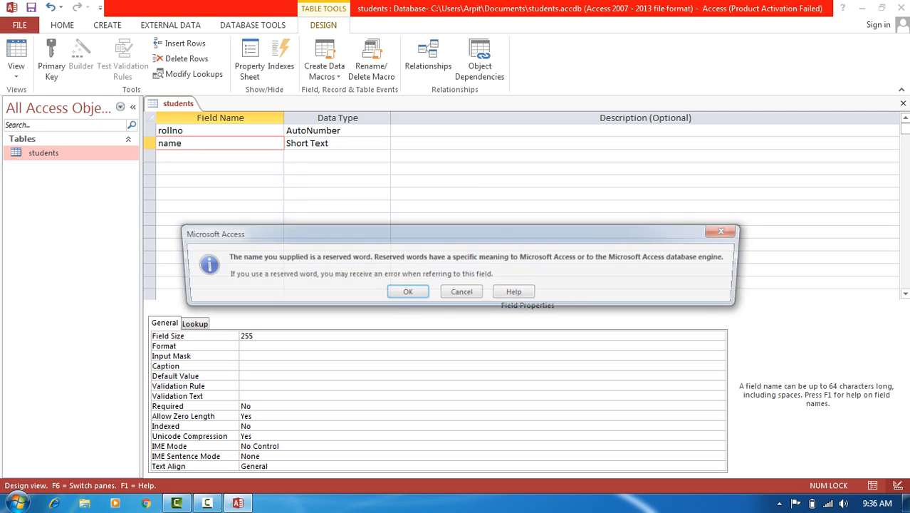
key("Return")
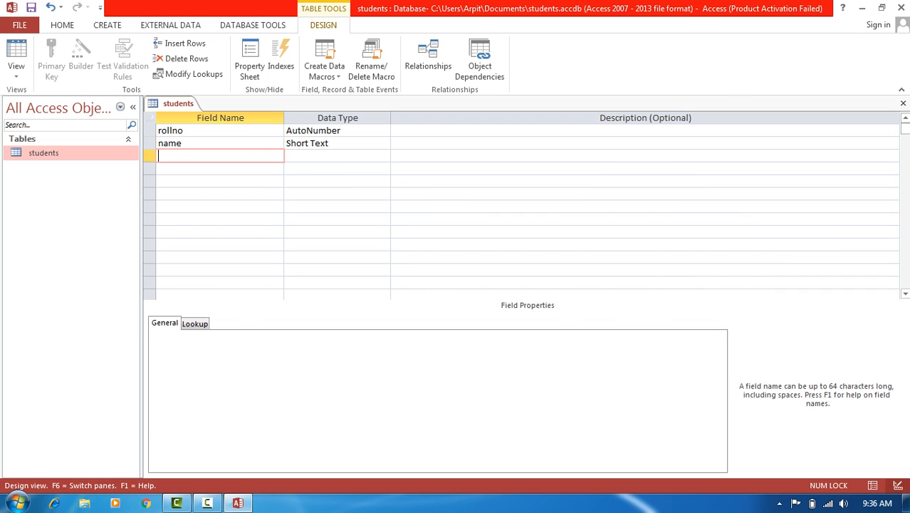
- Add an 'email' field with data type Hyperlink
type("email")
key("Tab")
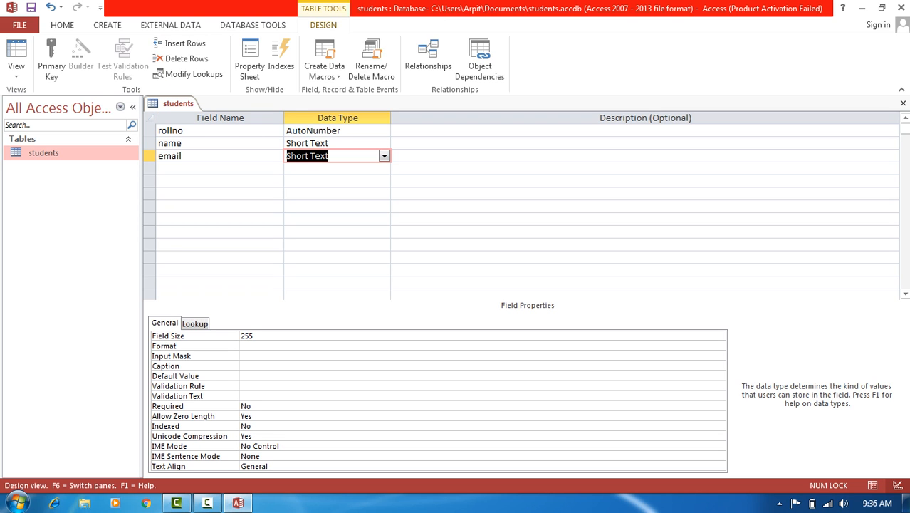
type("hyperlink")
key("alt+Down")
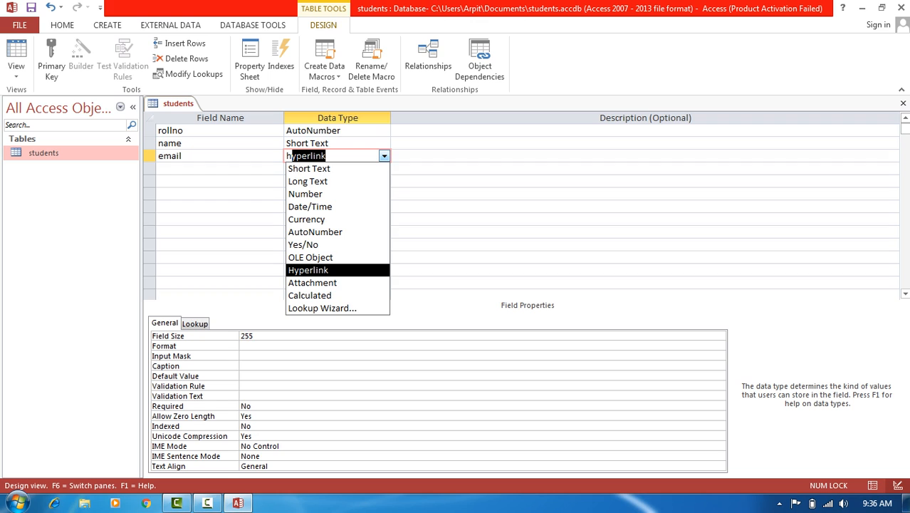
key("Return")
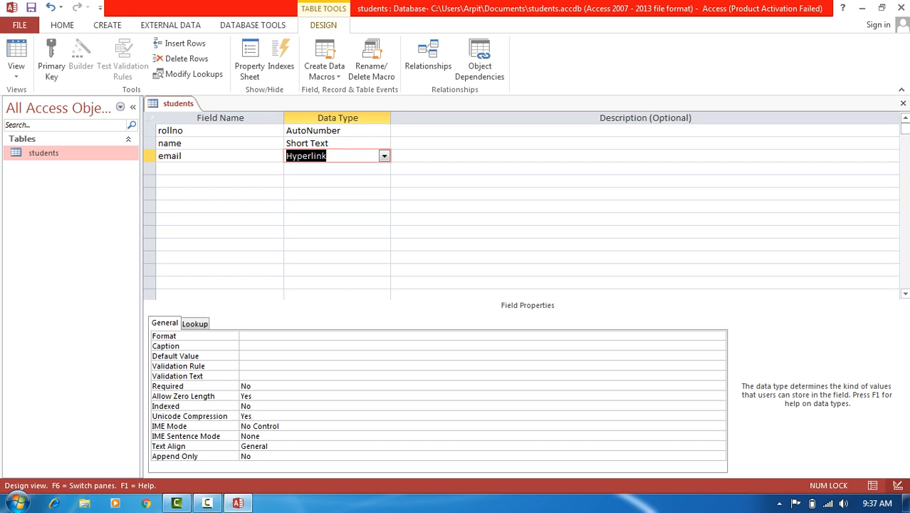
left_click(15, 73)
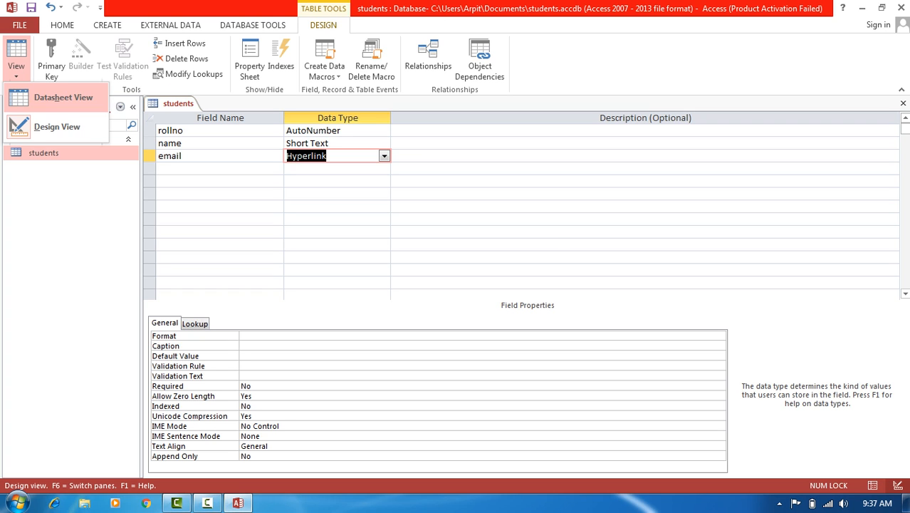
- Save the table in Datasheet View and enter two student names in the name column
left_click(64, 98)
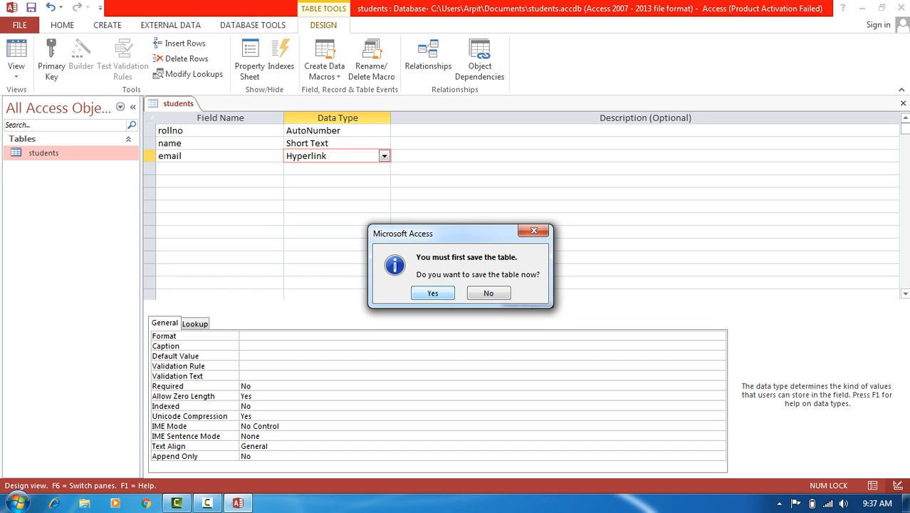
key("Return")
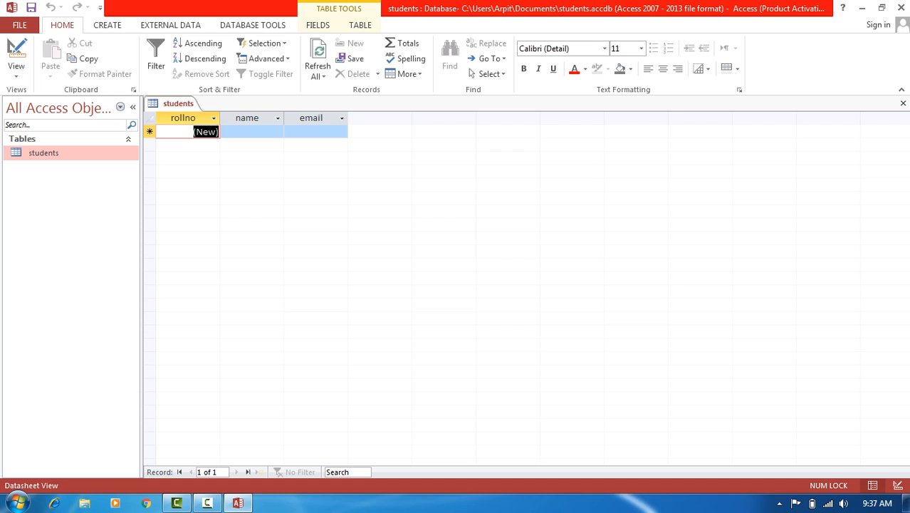
left_click(252, 132)
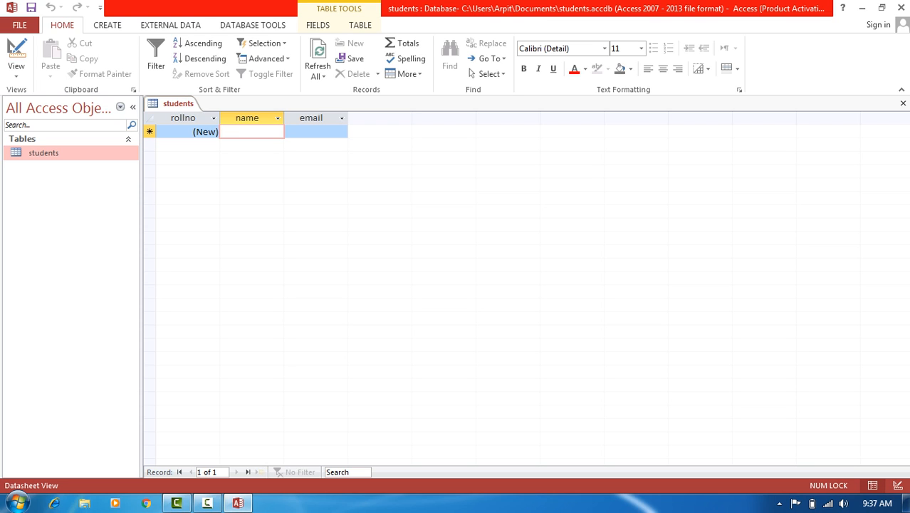
type("Arpit")
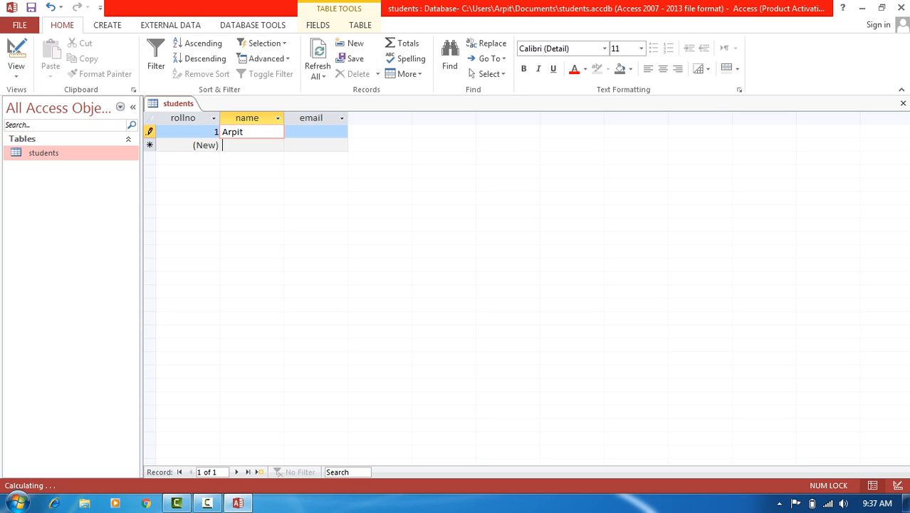
left_click(252, 145)
type("Sanchit")
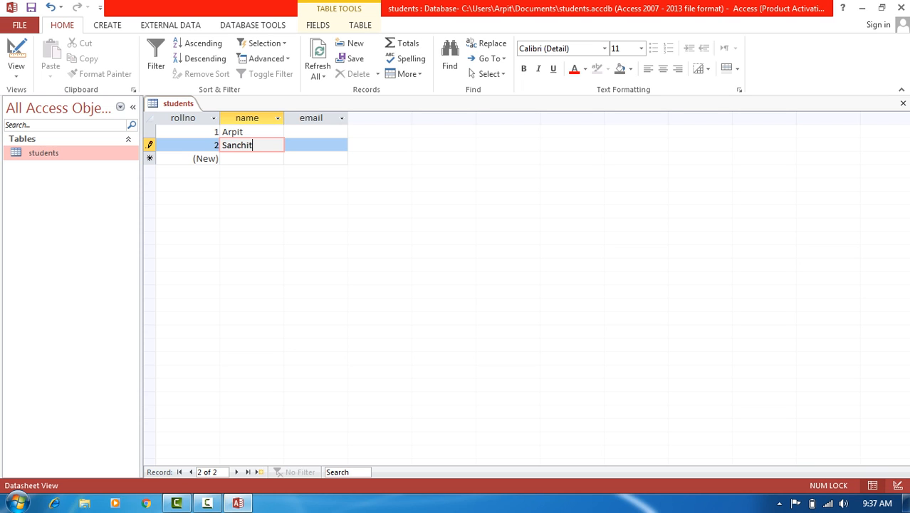
left_click(16, 57)
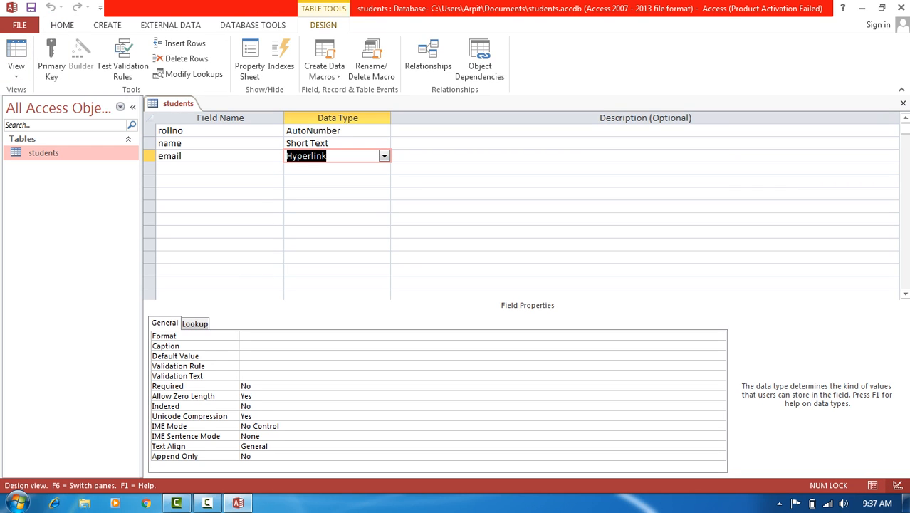
- Keep rollno as AutoNumber and save the table when switching back to Datasheet View
left_click(383, 131)
left_click(384, 130)
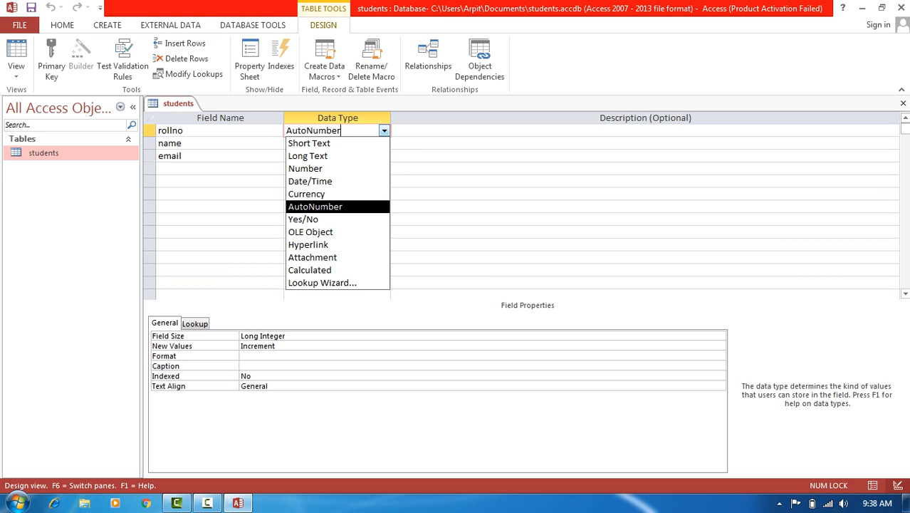
key("Return")
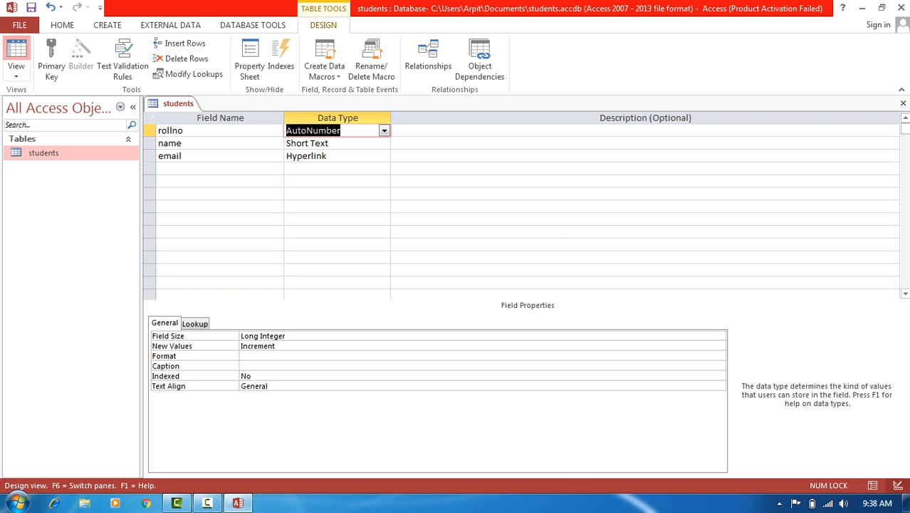
left_click(16, 57)
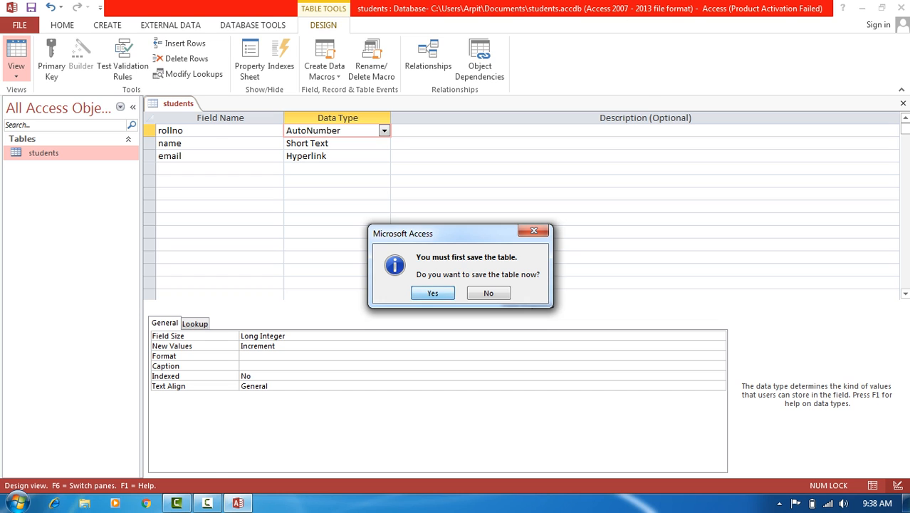
left_click(433, 292)
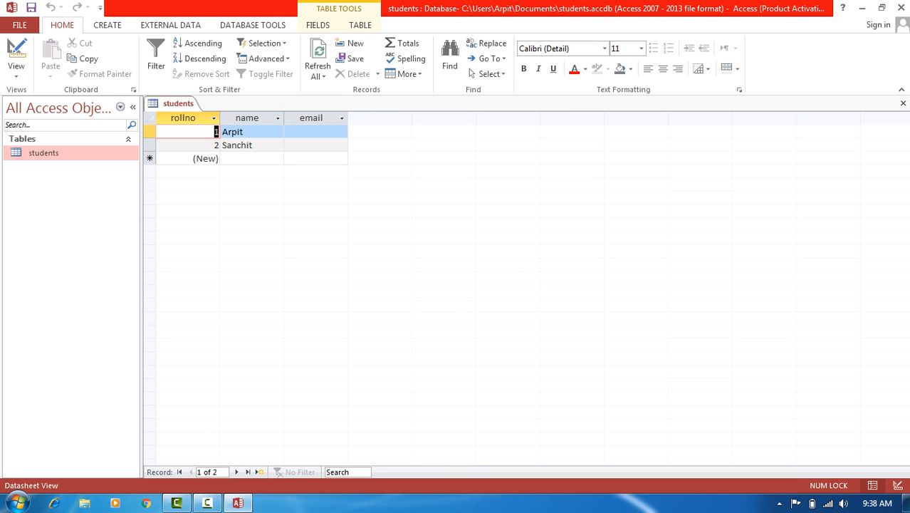
right_click(150, 132)
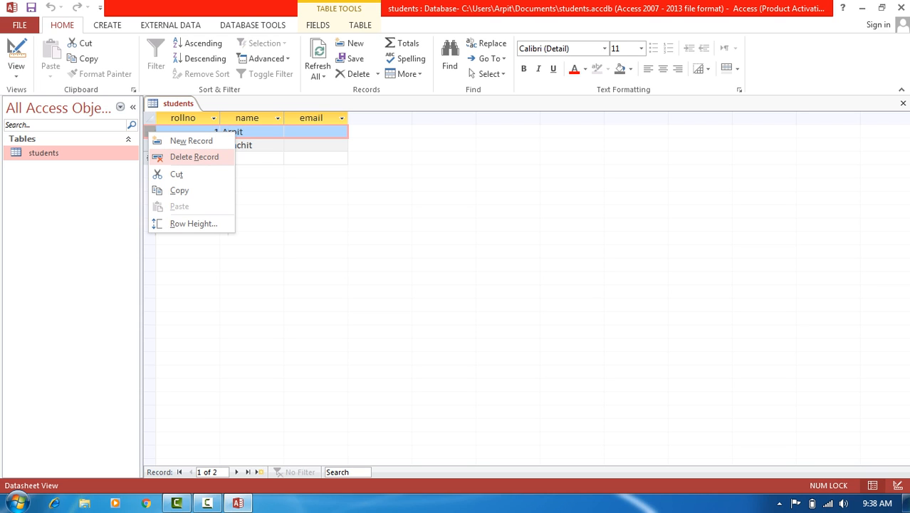
key("Escape")
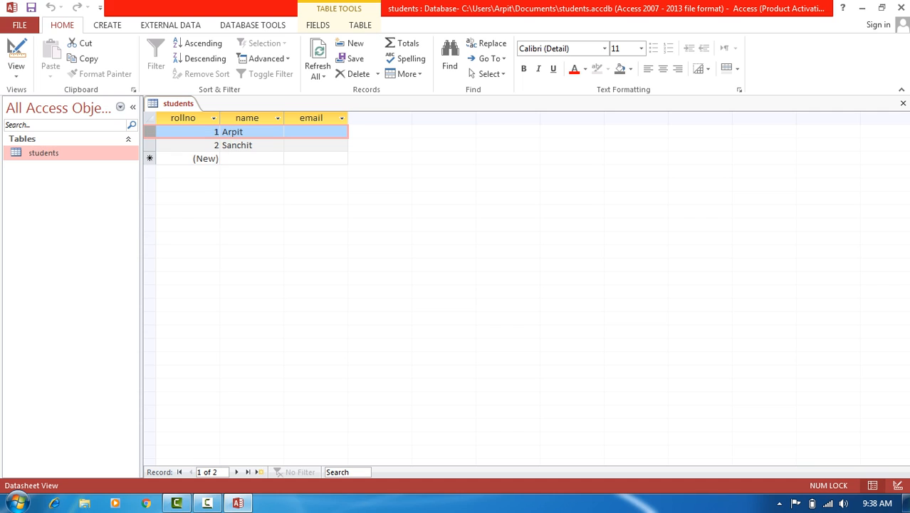
right_click(149, 145)
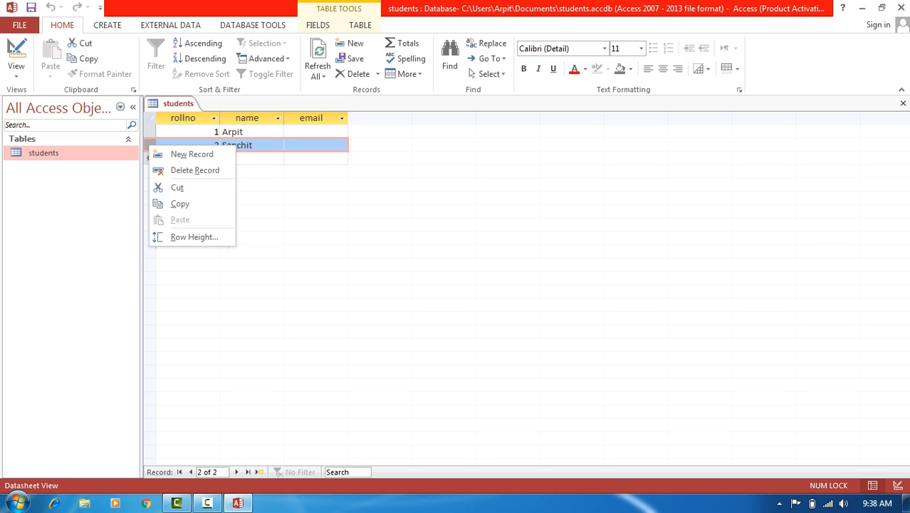
key("Escape")
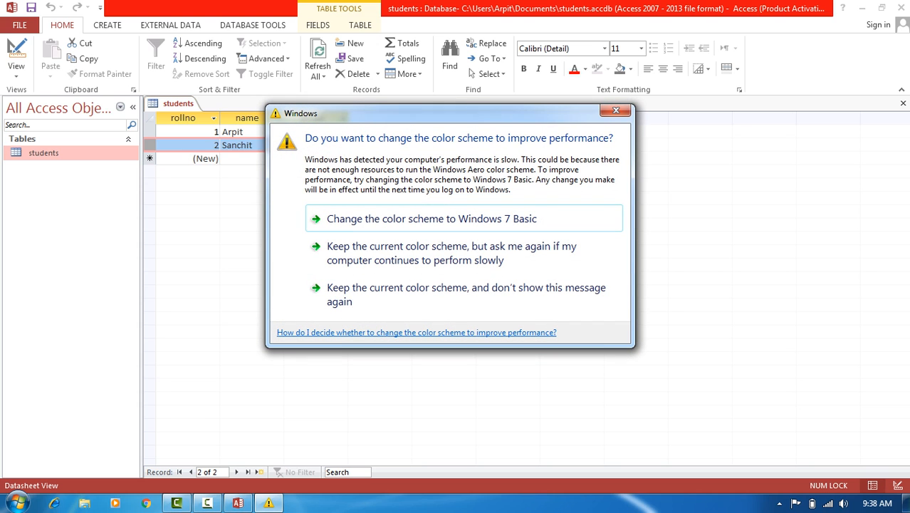
left_click(616, 111)
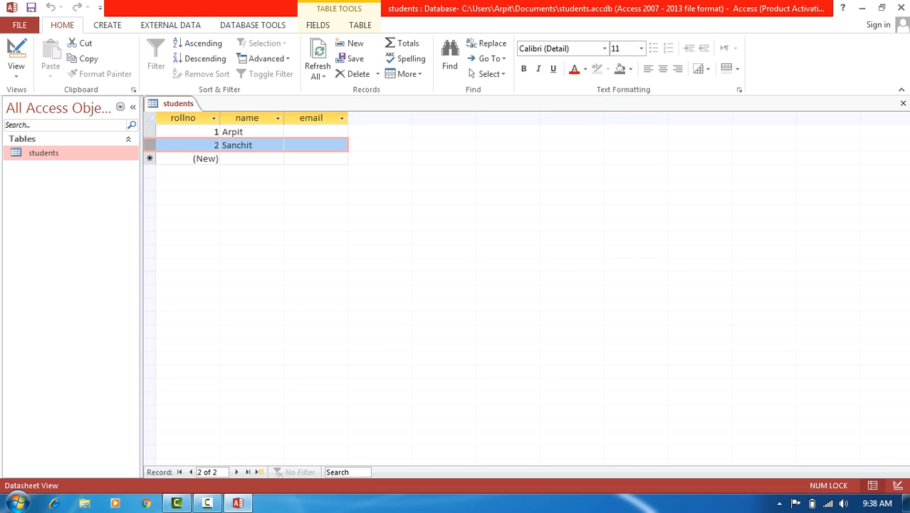
left_click(189, 145)
left_click(252, 132)
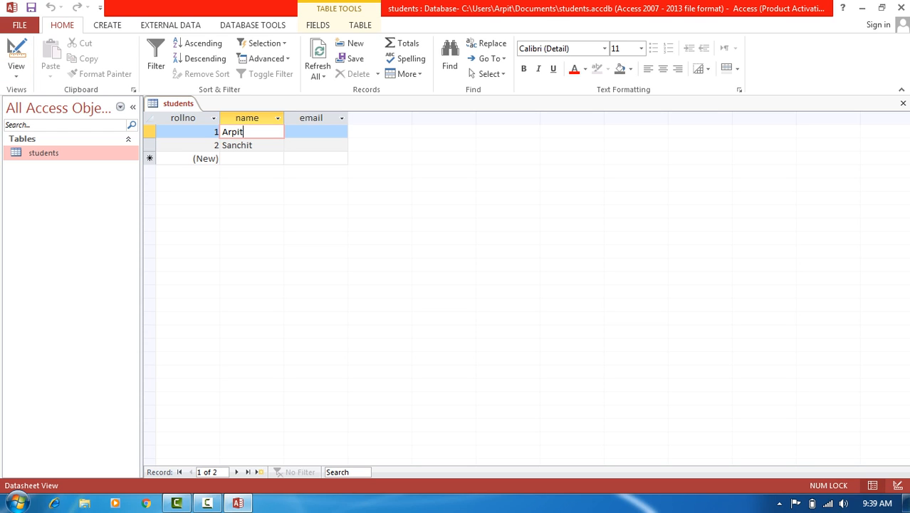
- Enter an e-mail address for each student, autofit the email column, and open the first address
left_click(316, 132)
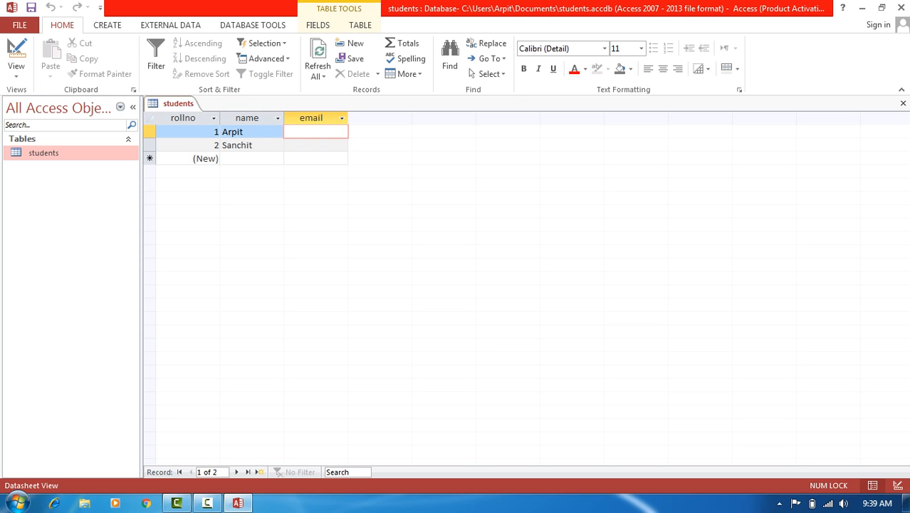
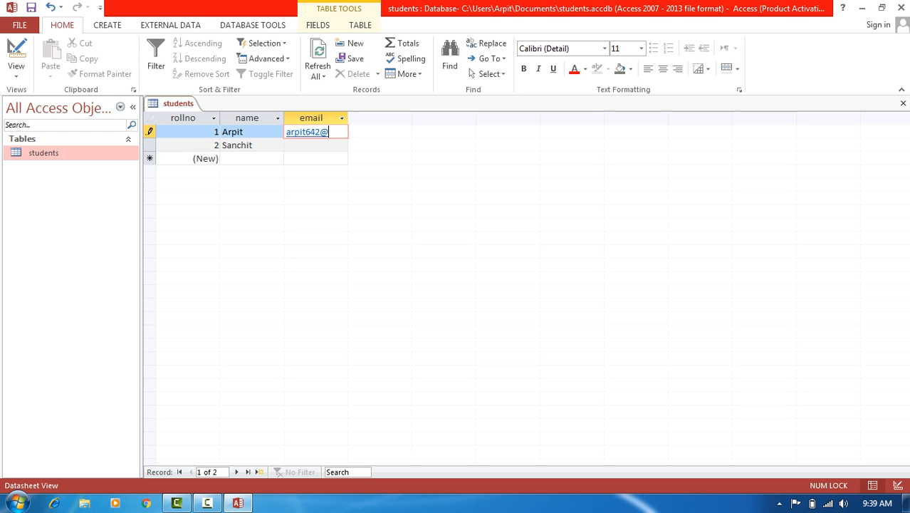
key("Tab")
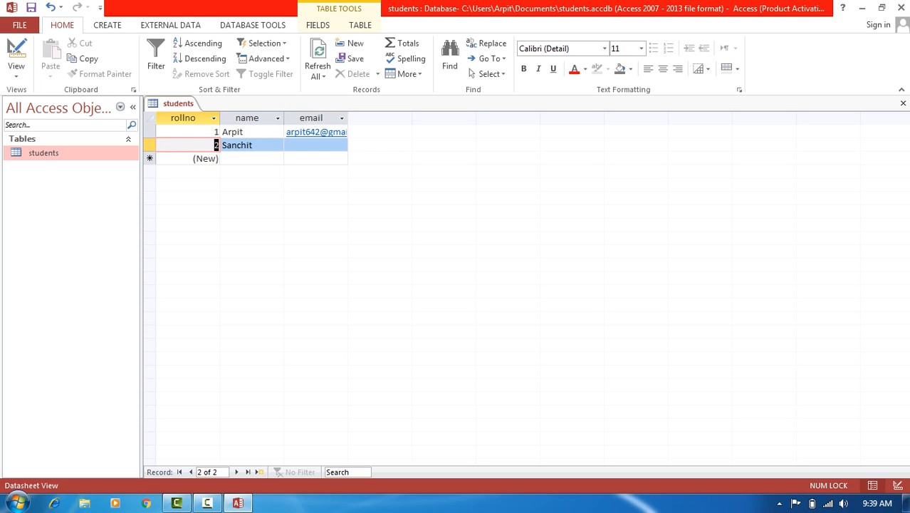
key("Tab")
key("Tab")
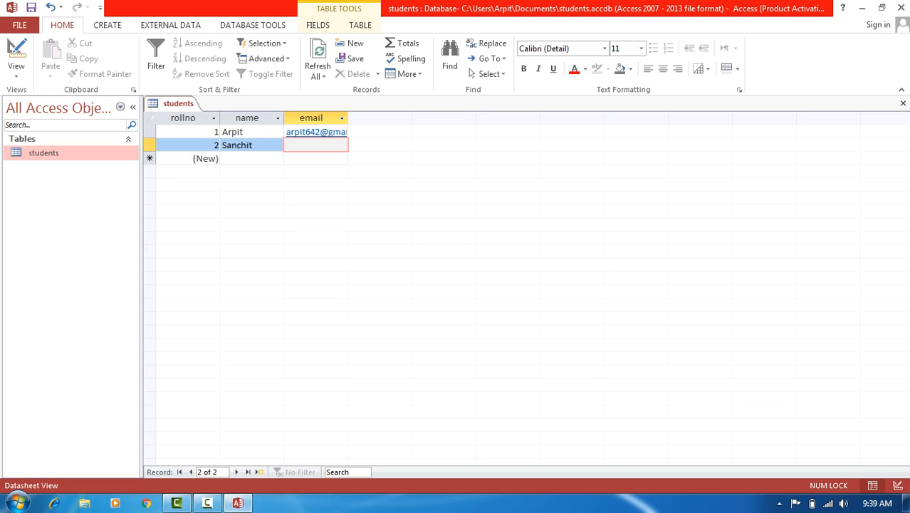
left_click(249, 131)
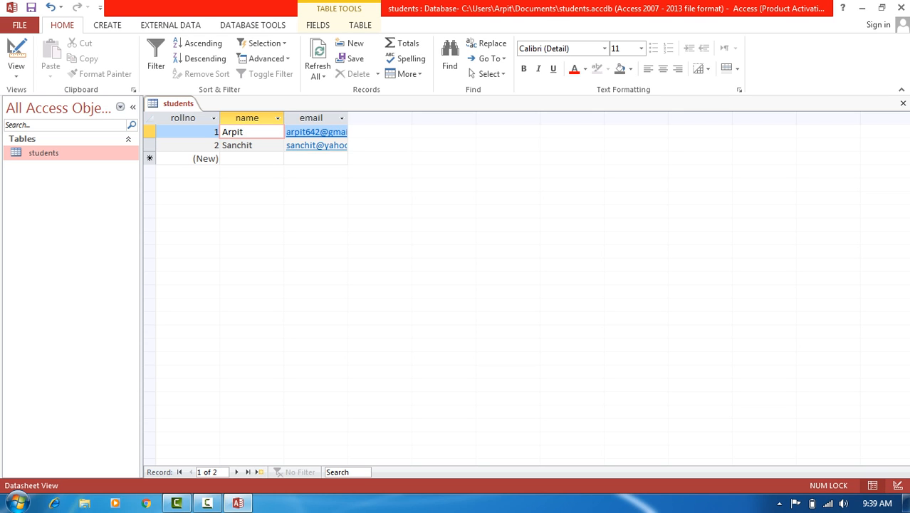
double_click(347, 118)
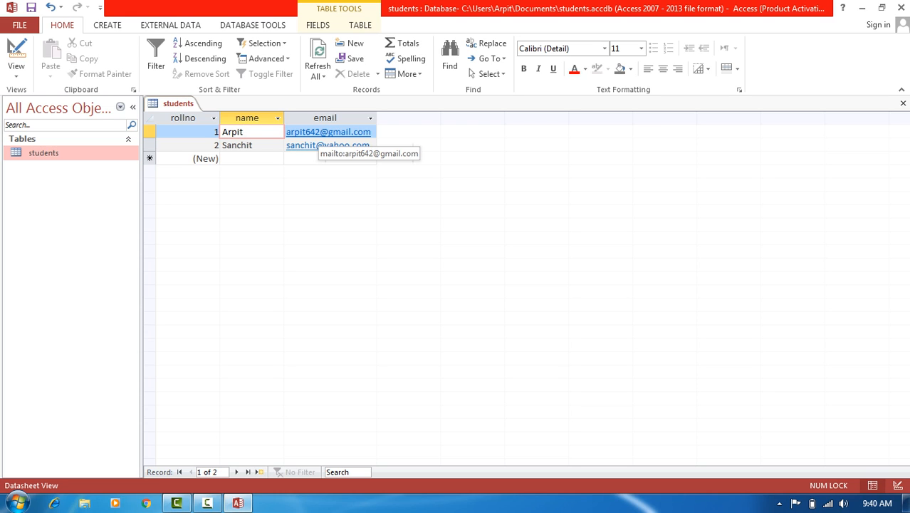
key("Tab")
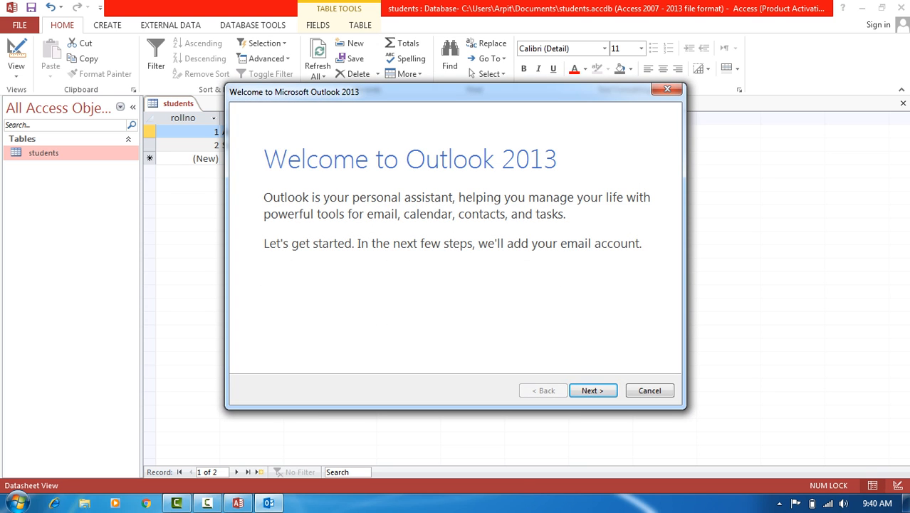
- Exit the Outlook welcome wizard and switch the students table back to Design View
left_click(668, 89)
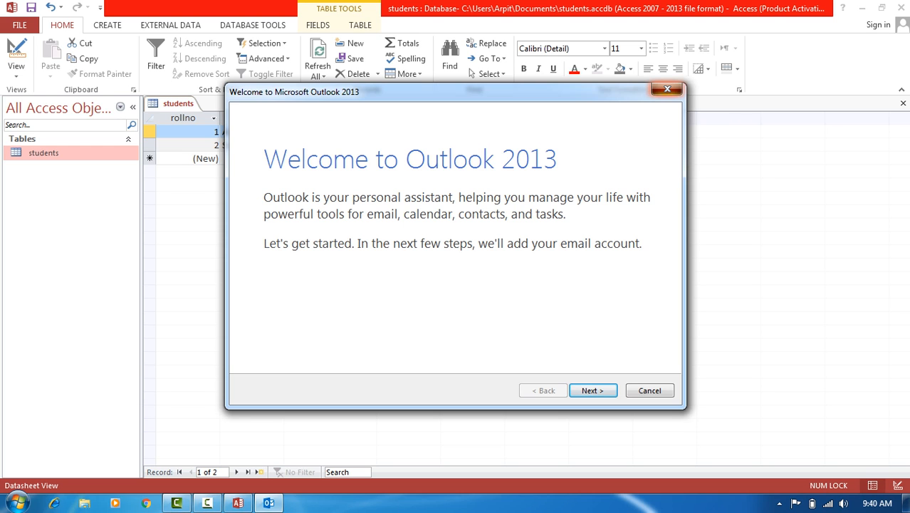
left_click(517, 302)
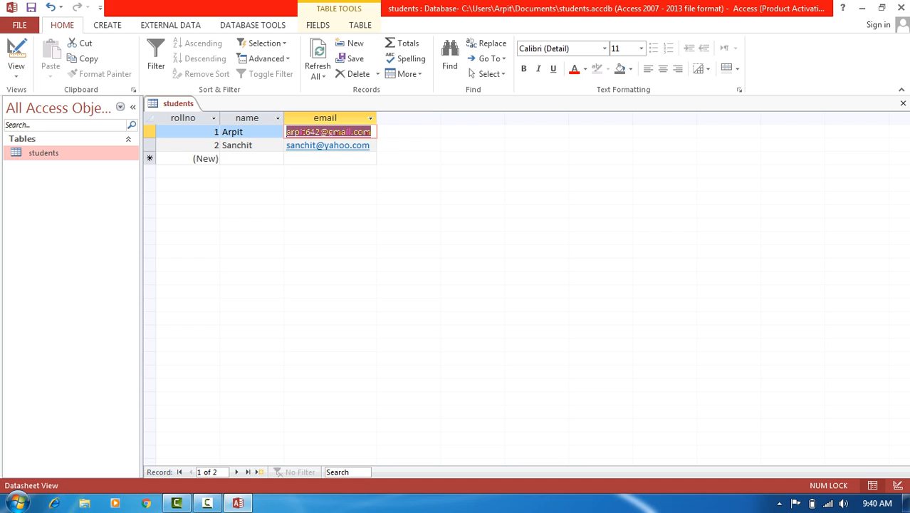
left_click(16, 55)
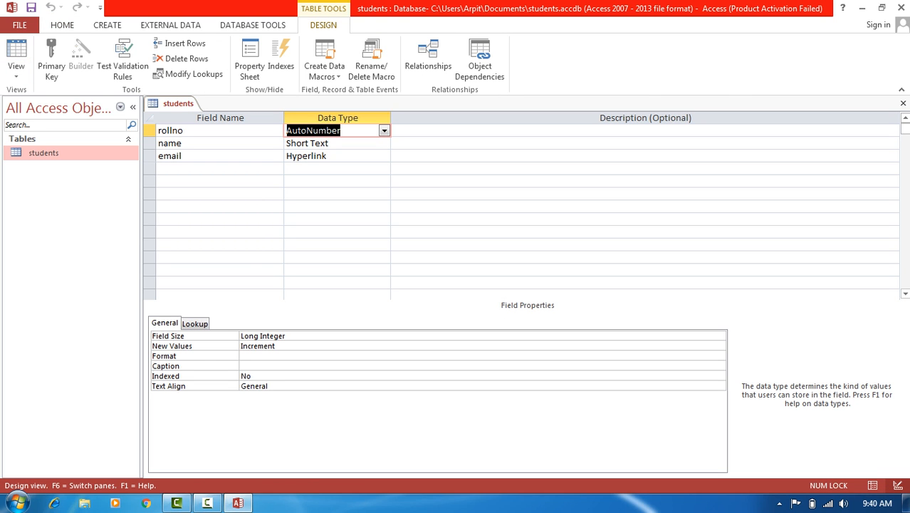
- Add a city field below email and choose Lookup Wizard as its data type
left_click(214, 169)
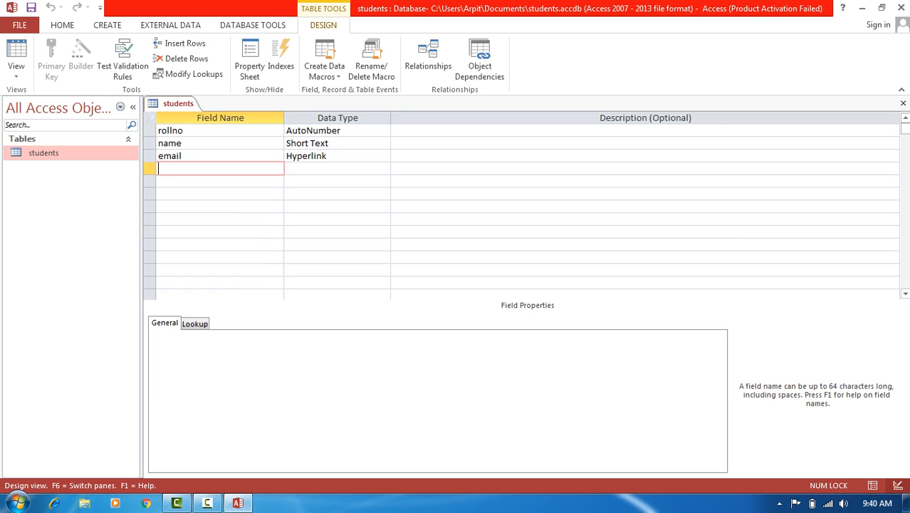
type("city")
key("Tab")
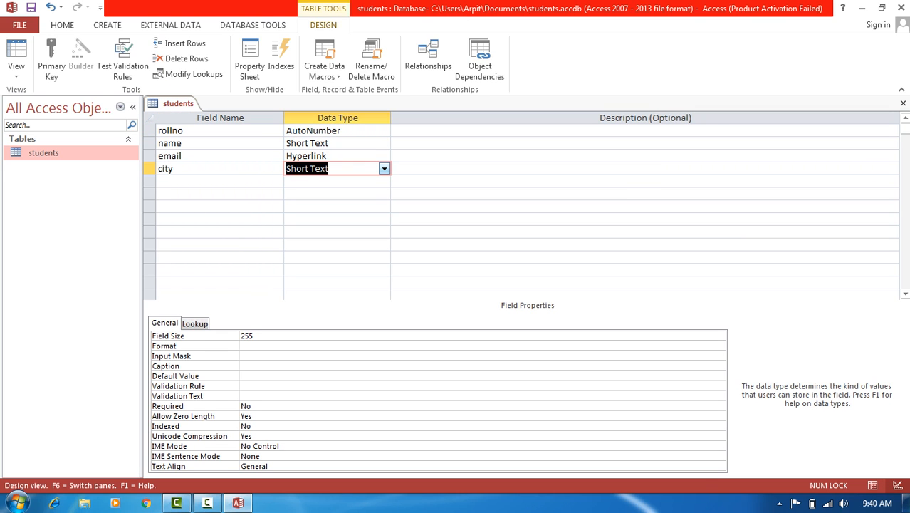
left_click(385, 168)
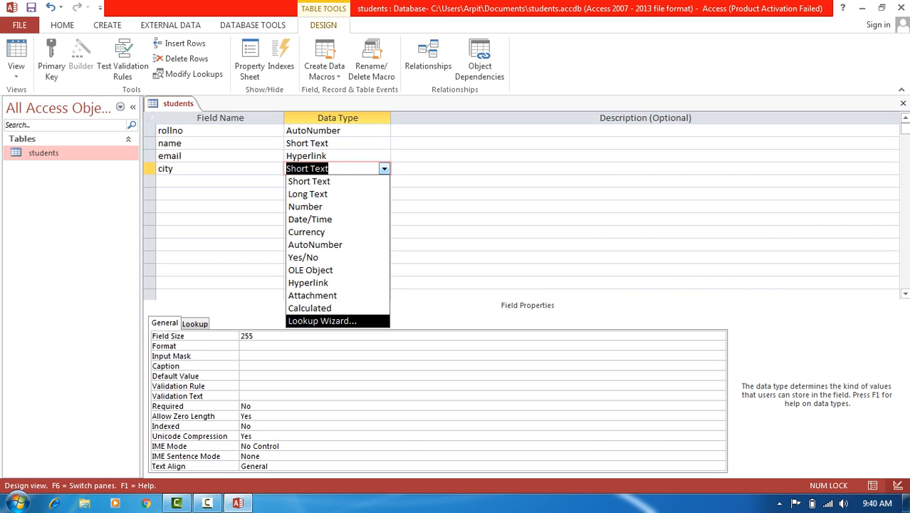
key("Return")
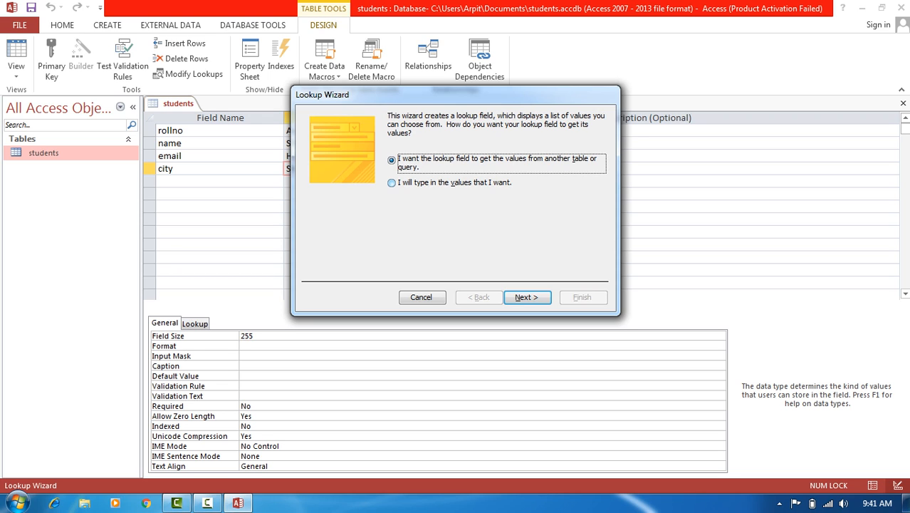
- Choose to type the lookup values and enter Delhi, Mumbai, Chennai and Kolkatta
left_click(391, 183)
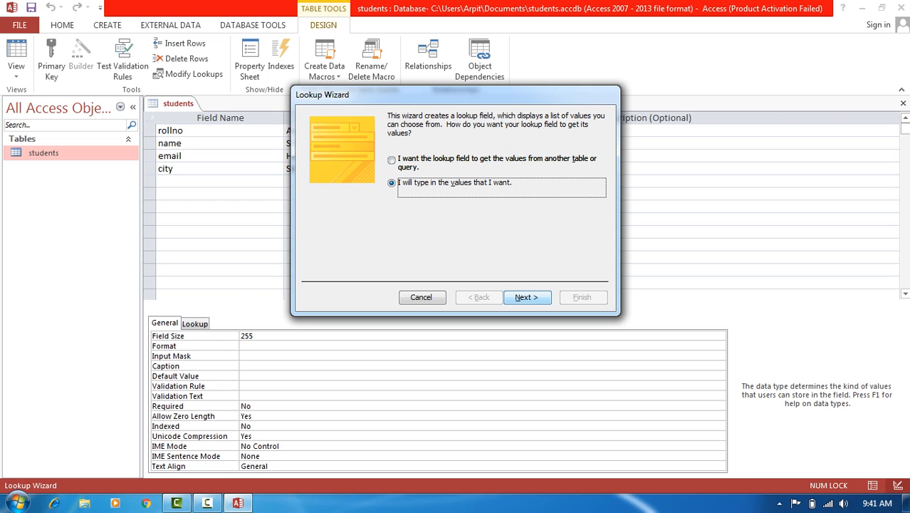
key("Return")
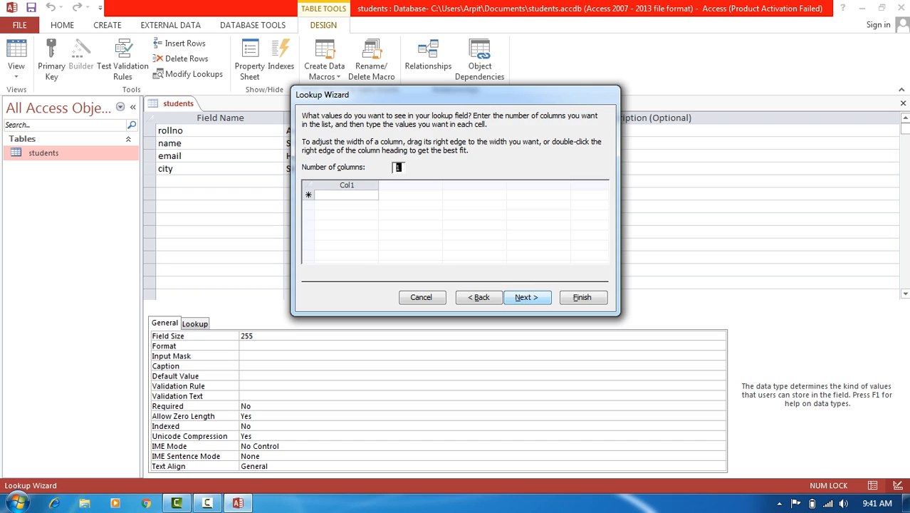
left_click(347, 196)
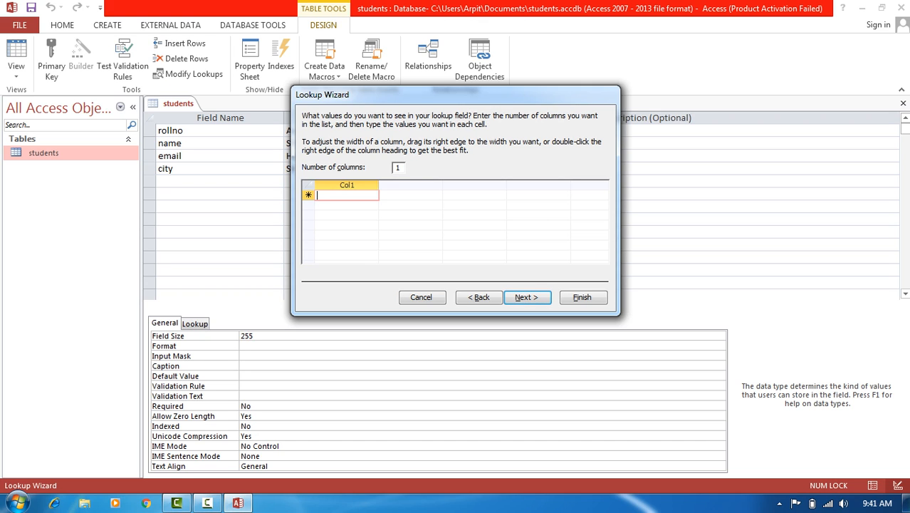
type("Delhi")
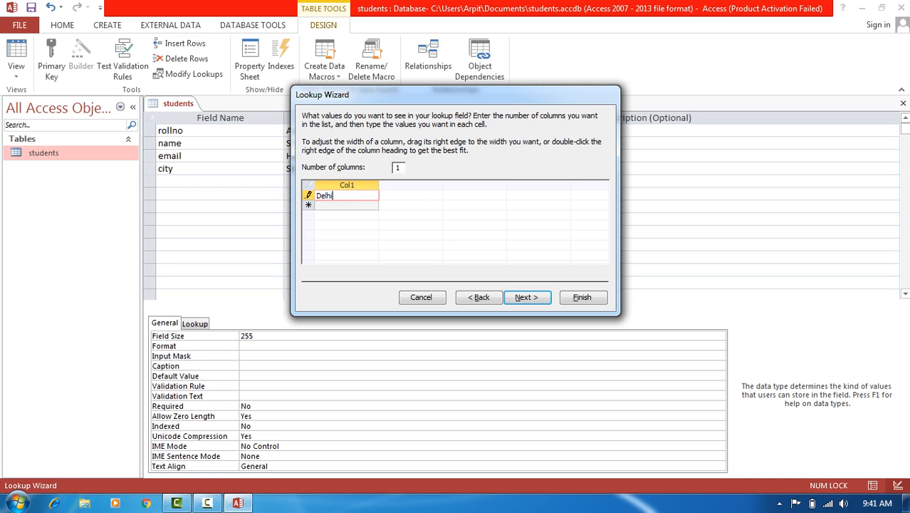
key("Return")
type("M")
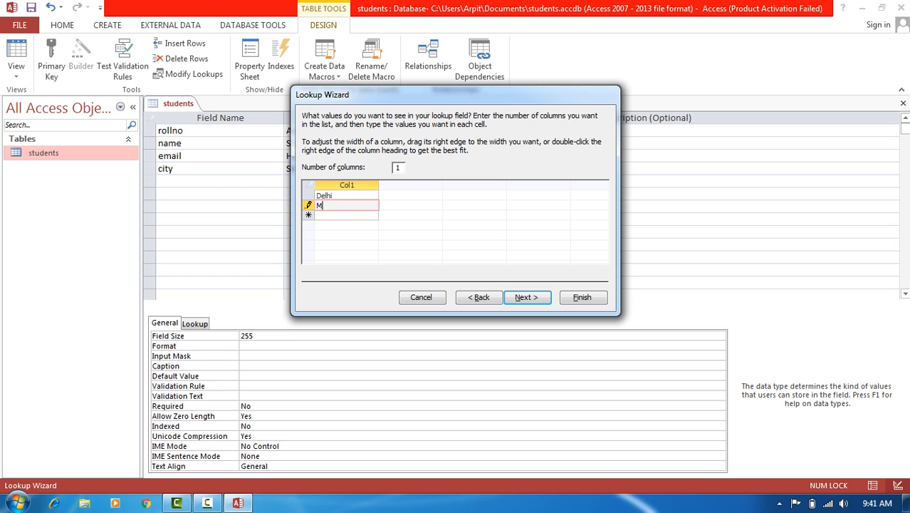
type("umbai")
key("Return")
type("Chennai")
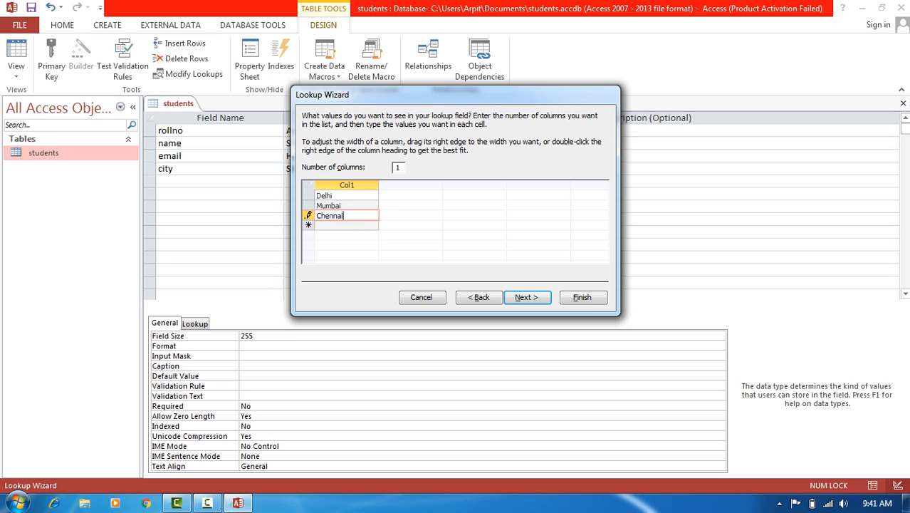
key("Return")
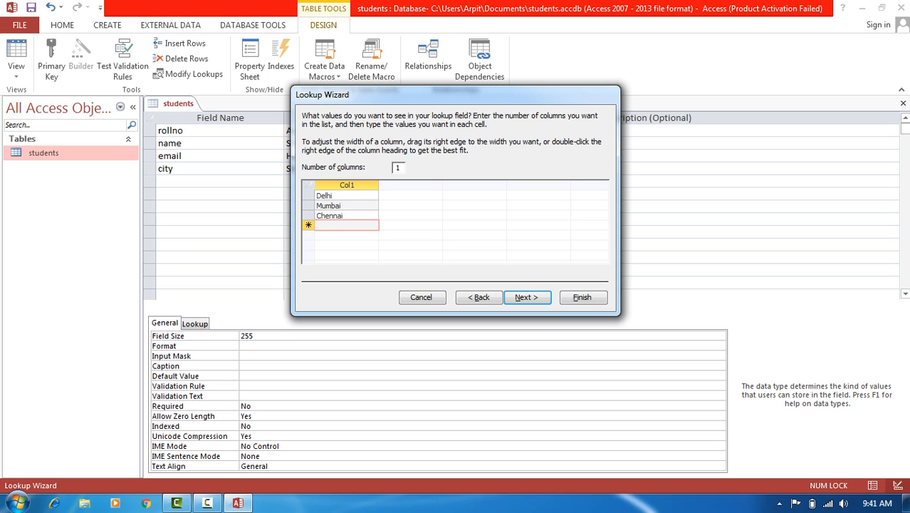
type("Kolkatta")
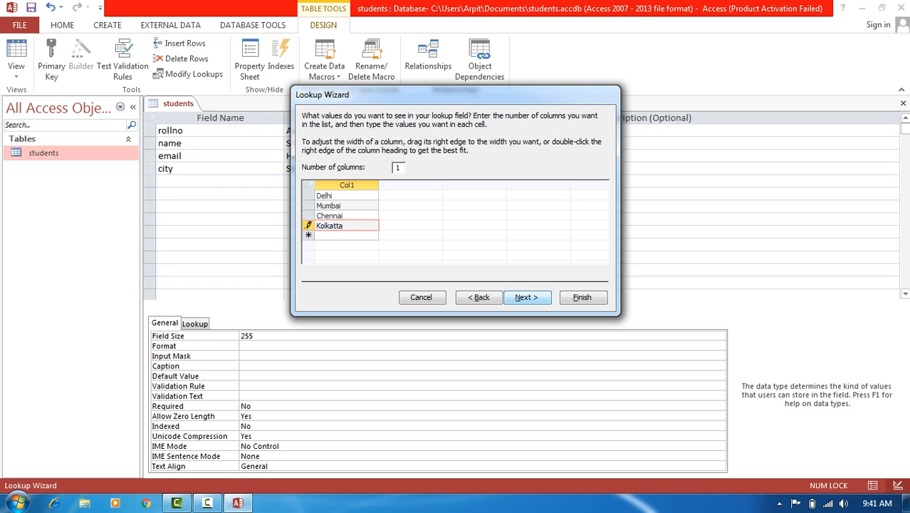
- Finish the city lookup wizard, leaving multiple values turned off
left_click(528, 298)
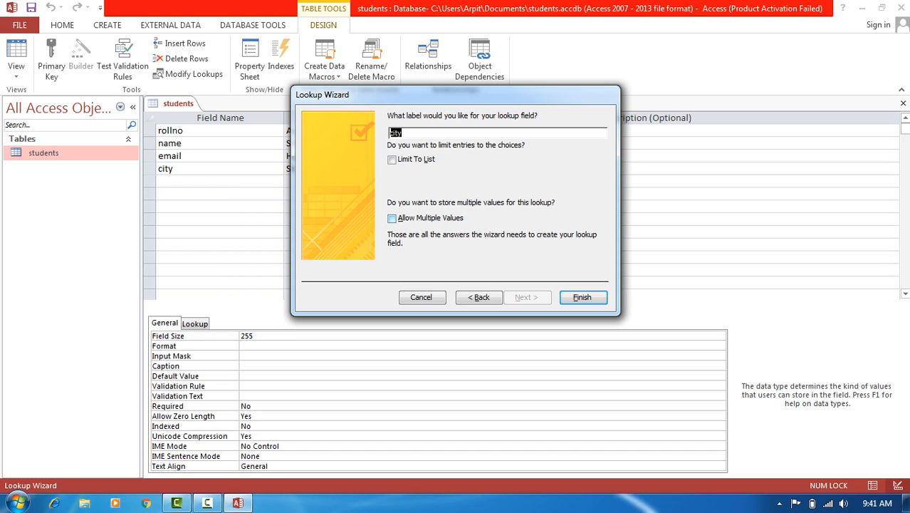
left_click(391, 218)
left_click(392, 218)
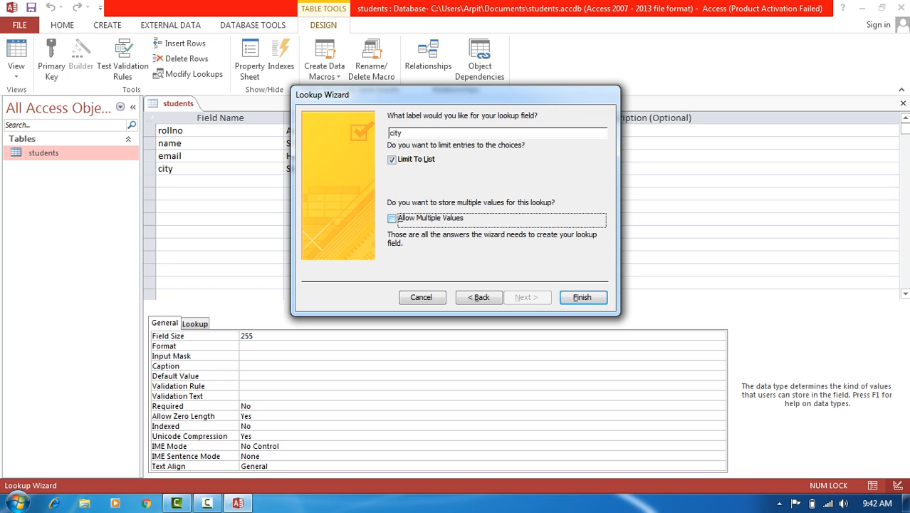
key("Return")
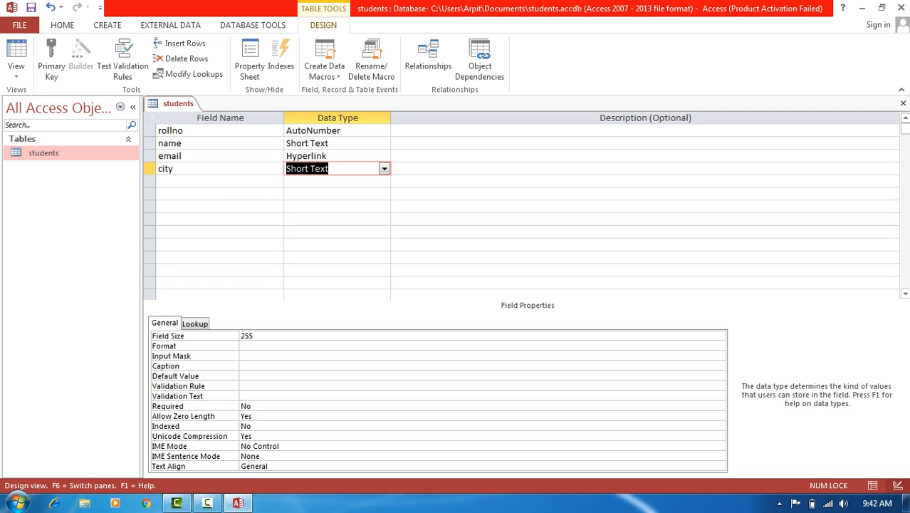
- Save the table, pick Delhi and Mumbai as the two students' cities, and return to Design View
left_click(16, 51)
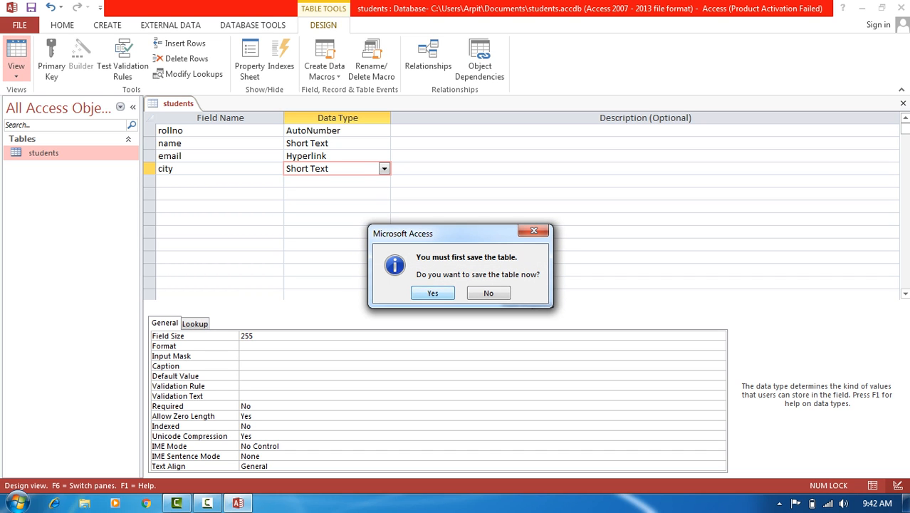
key("Return")
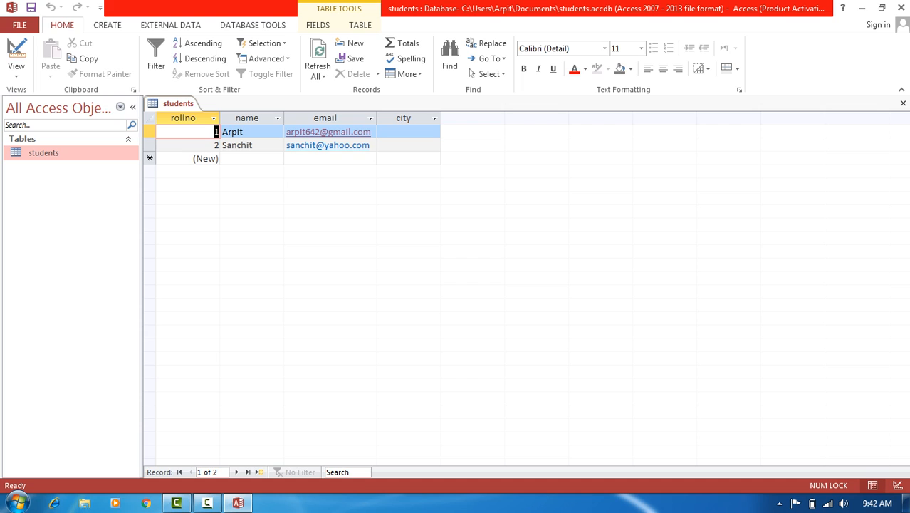
left_click(403, 132)
left_click(435, 131)
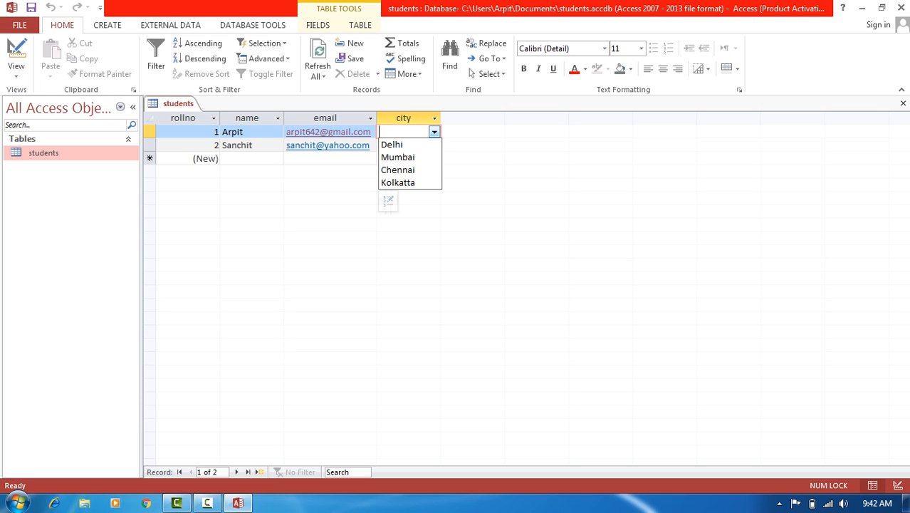
left_click(393, 144)
left_click(403, 146)
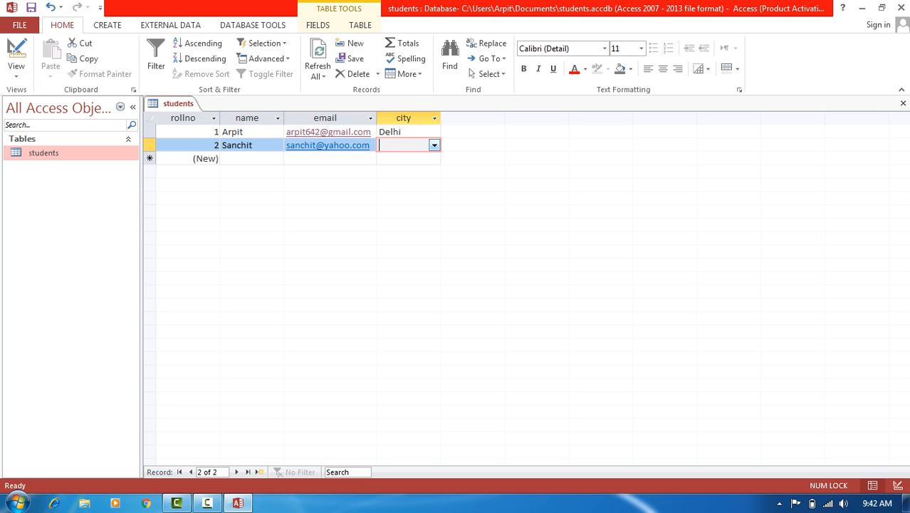
left_click(435, 145)
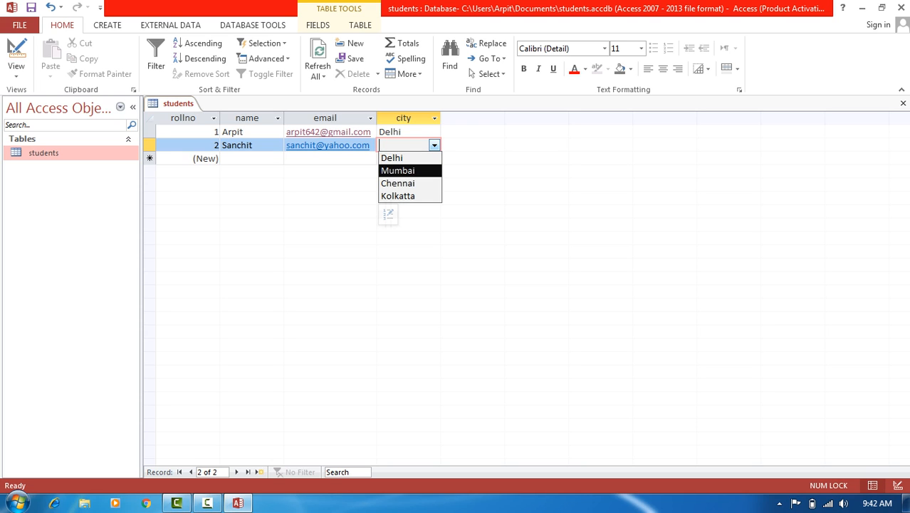
key("Return")
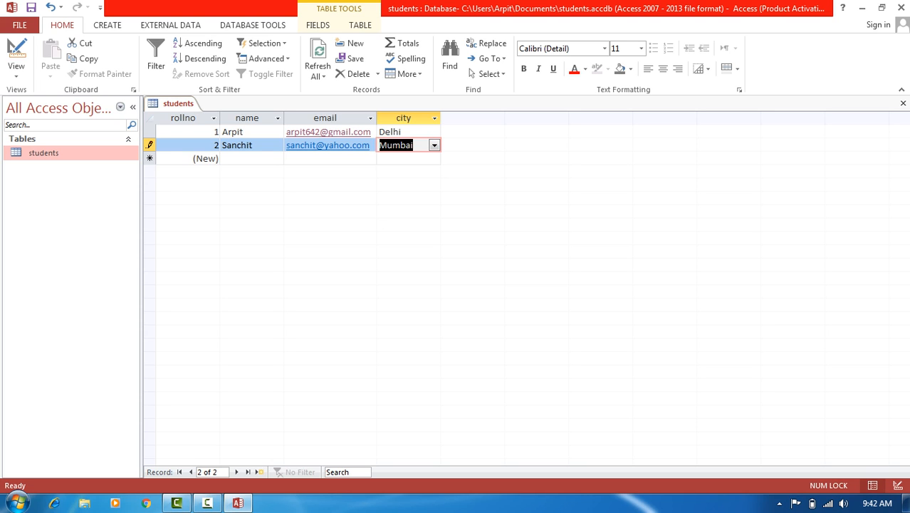
left_click(16, 50)
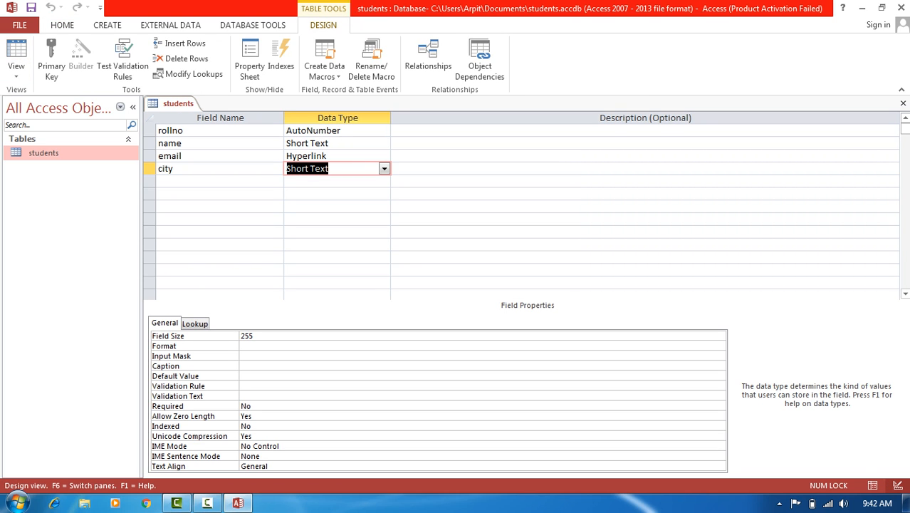
- Add a field named Vechical with the Yes/No data type
left_click(214, 181)
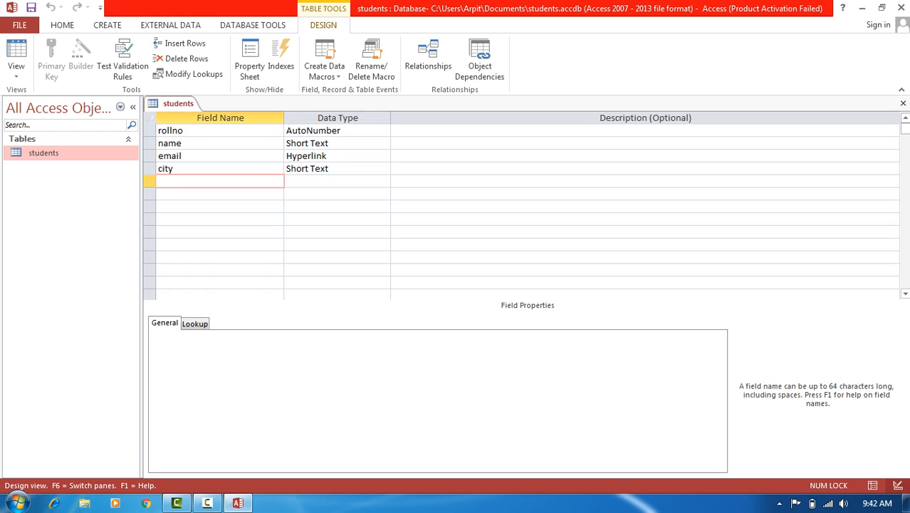
type("Vechical")
key("Tab")
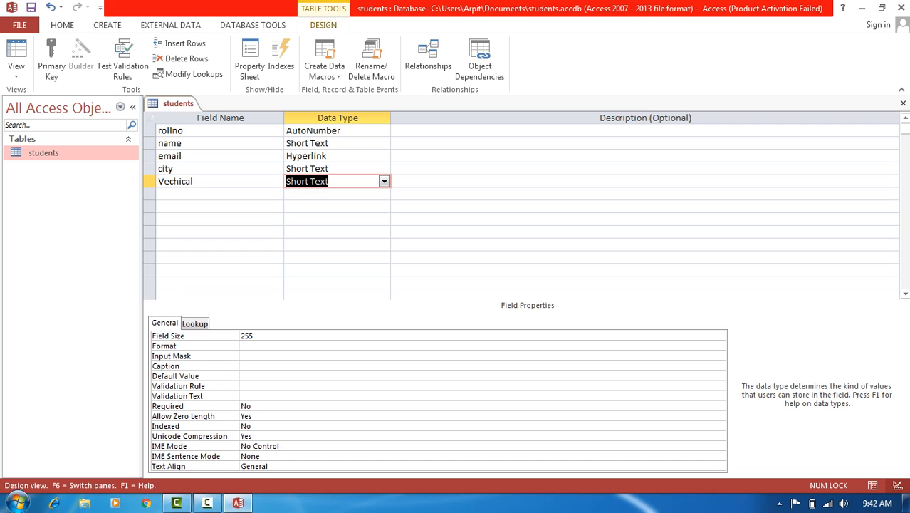
left_click(384, 181)
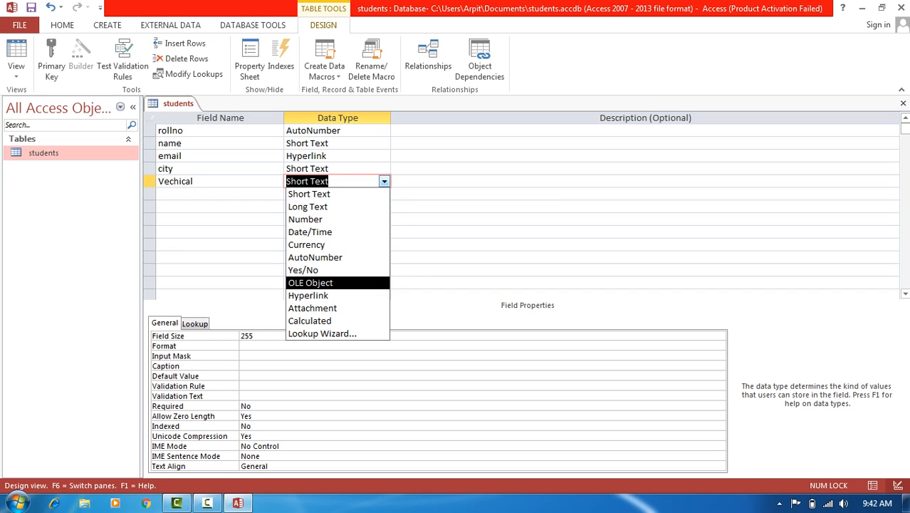
left_click(303, 270)
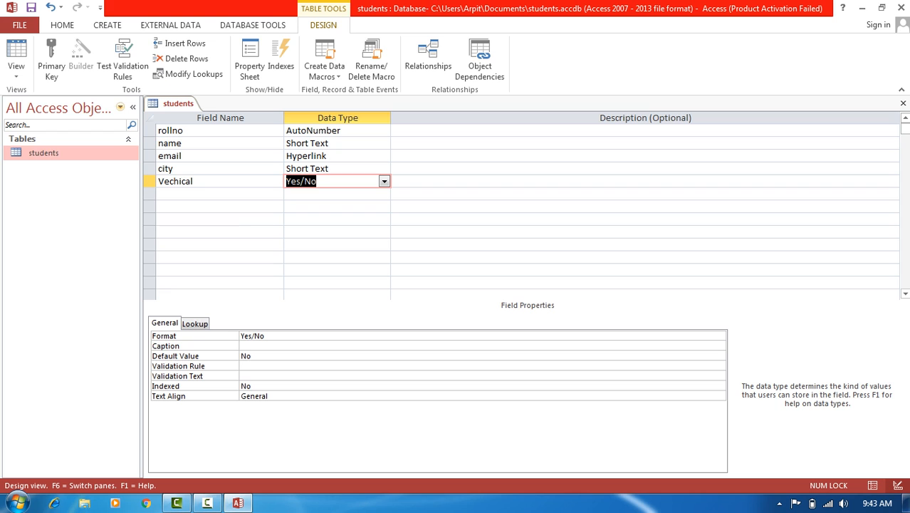
- Save the table and tick Vechical for the first student
left_click(15, 51)
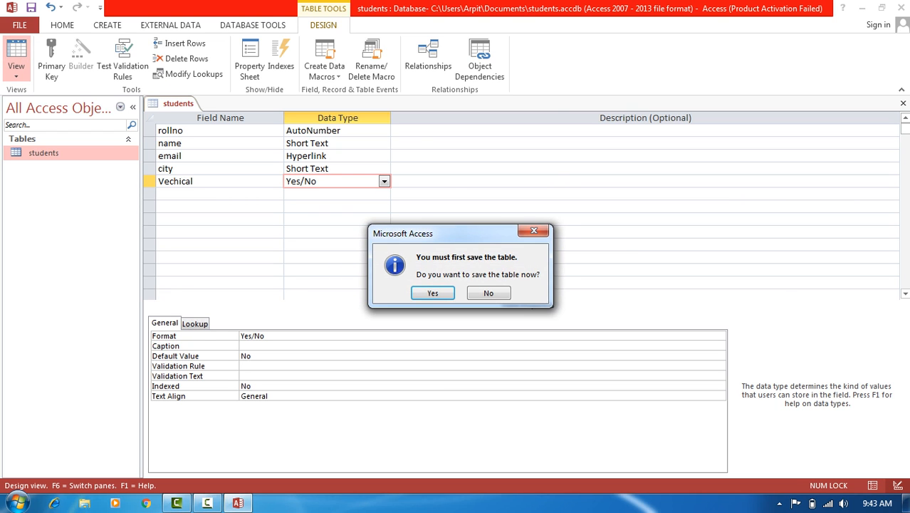
key("Return")
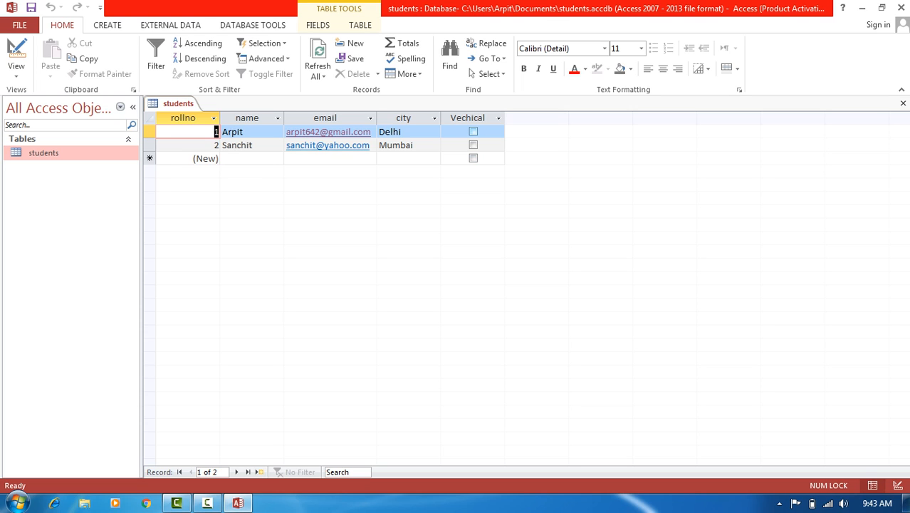
left_click(473, 132)
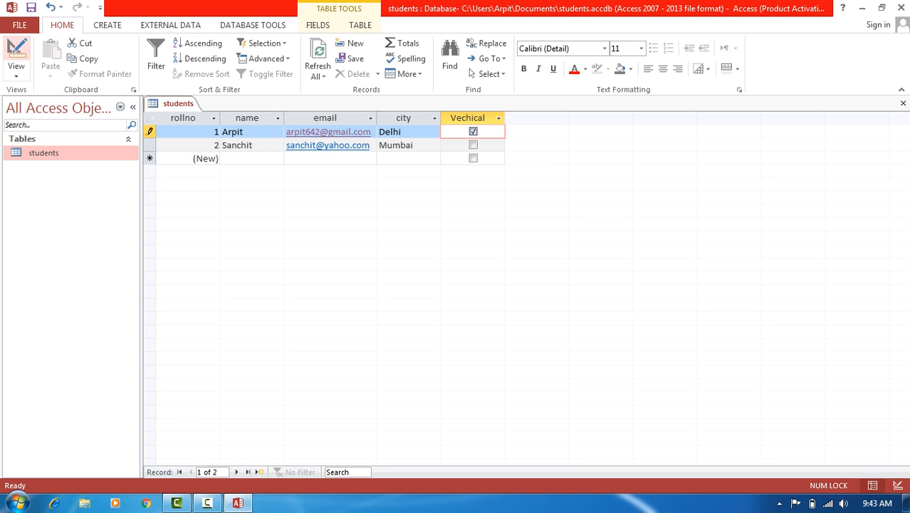
left_click(17, 50)
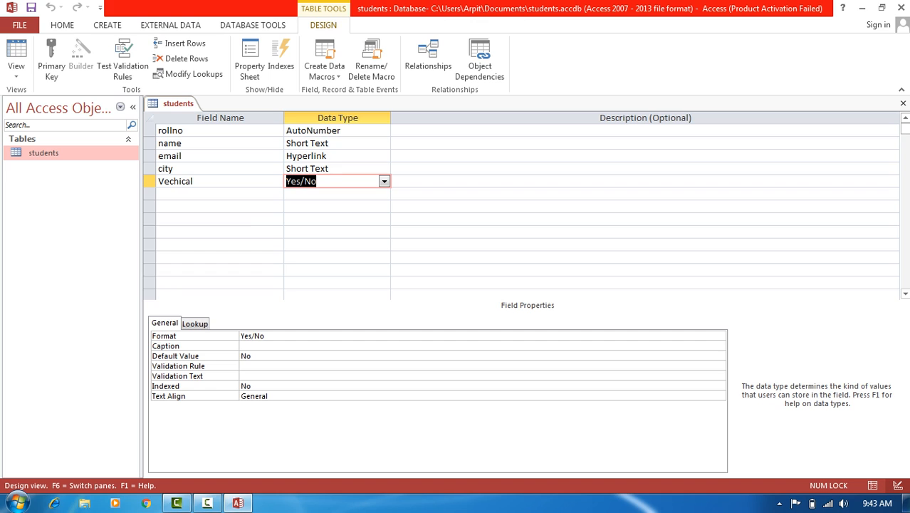
- Add a Photo field of Attachment type, save the table, and show it as a datasheet
left_click(214, 194)
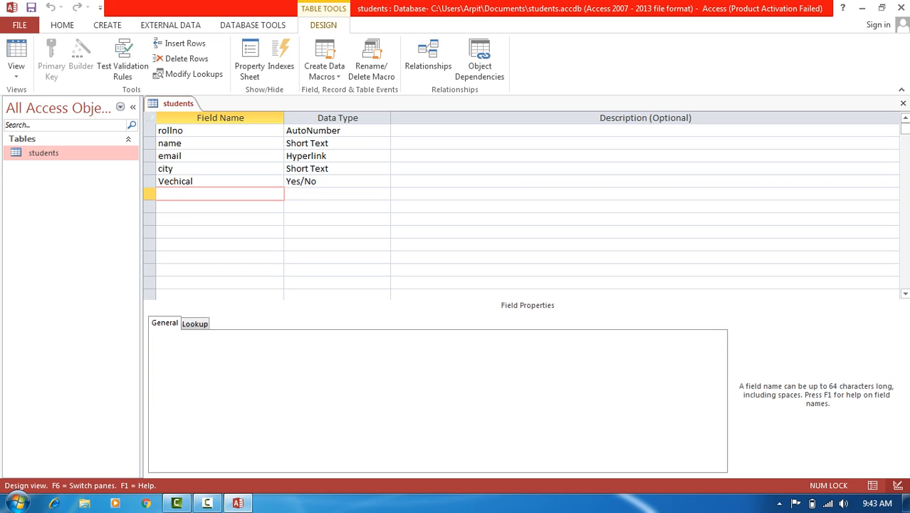
type("A")
key("BackSpace")
type("Photo")
left_click(309, 194)
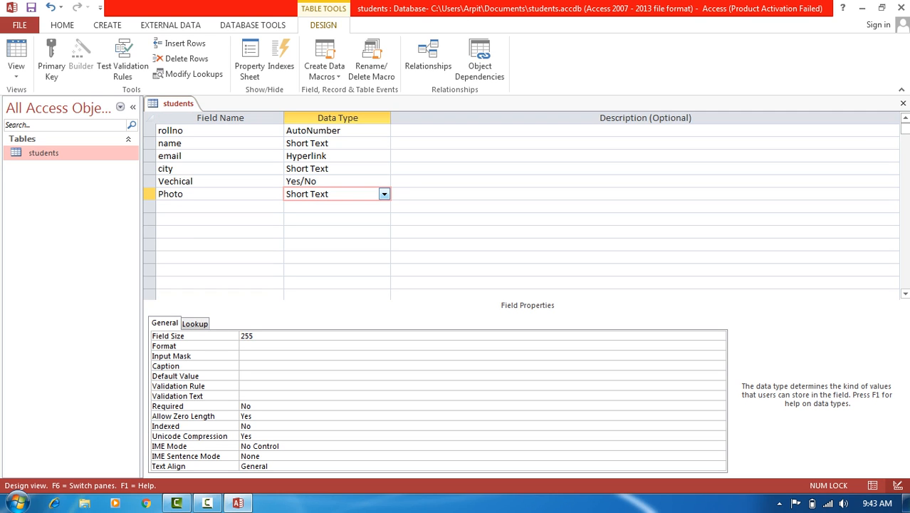
left_click(383, 194)
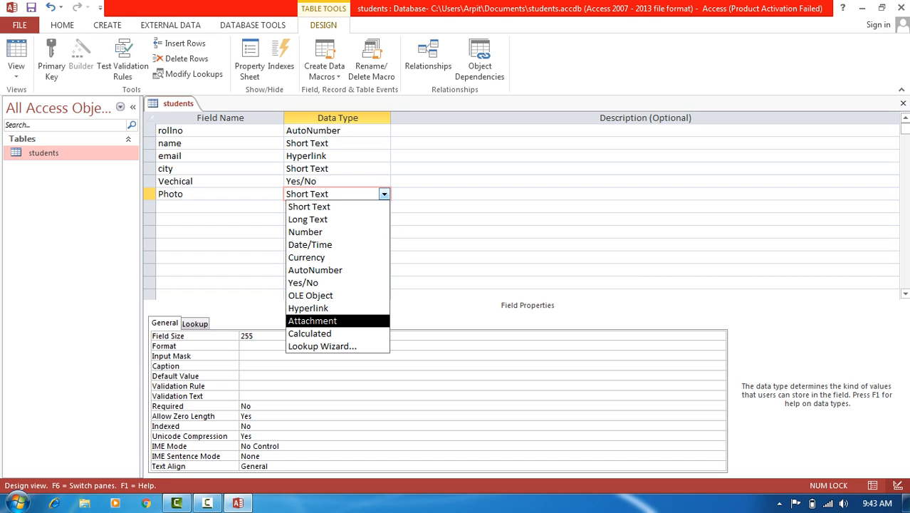
key("Up")
key("Up")
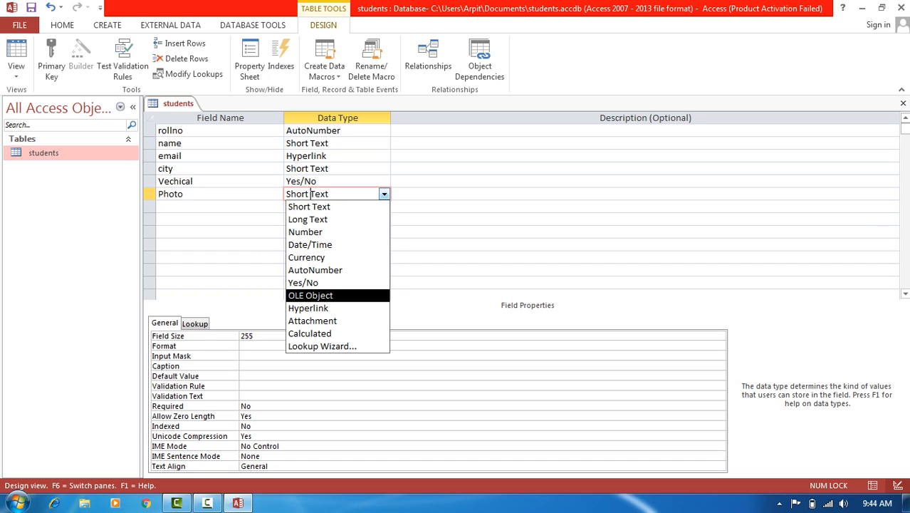
key("Down")
key("Down")
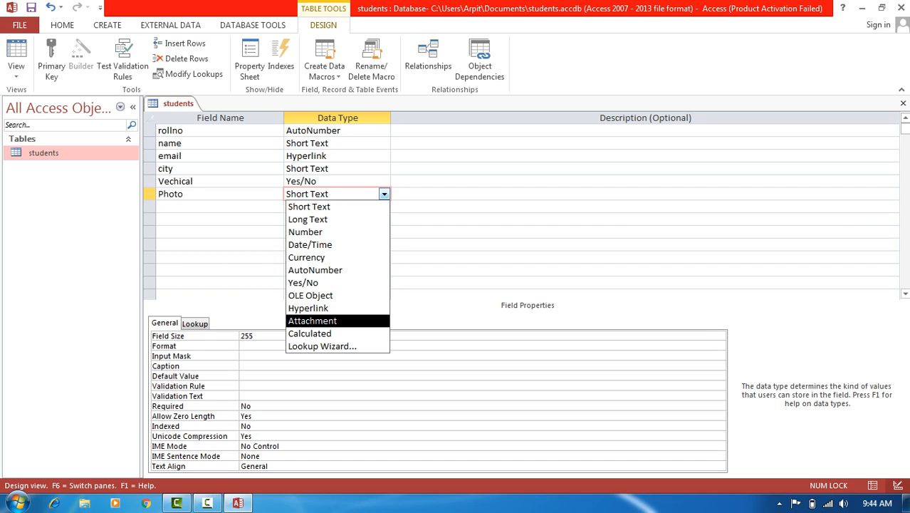
key("Return")
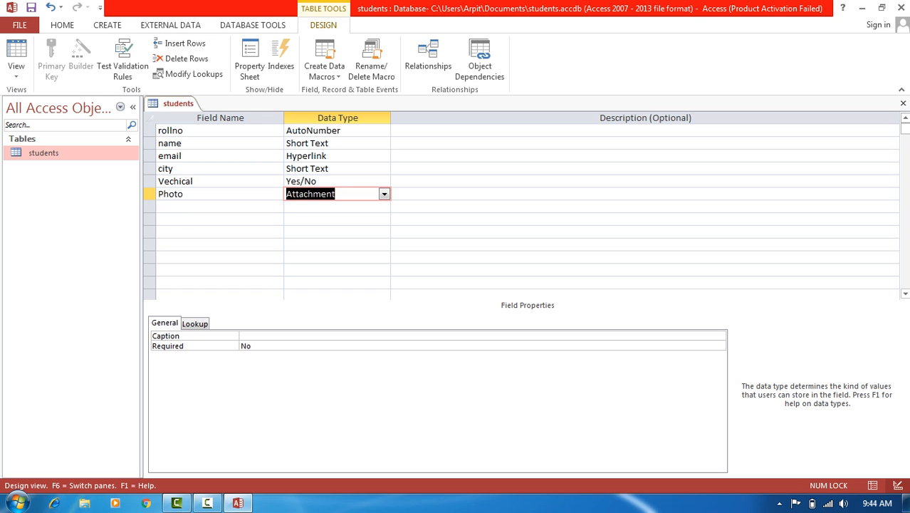
left_click(16, 54)
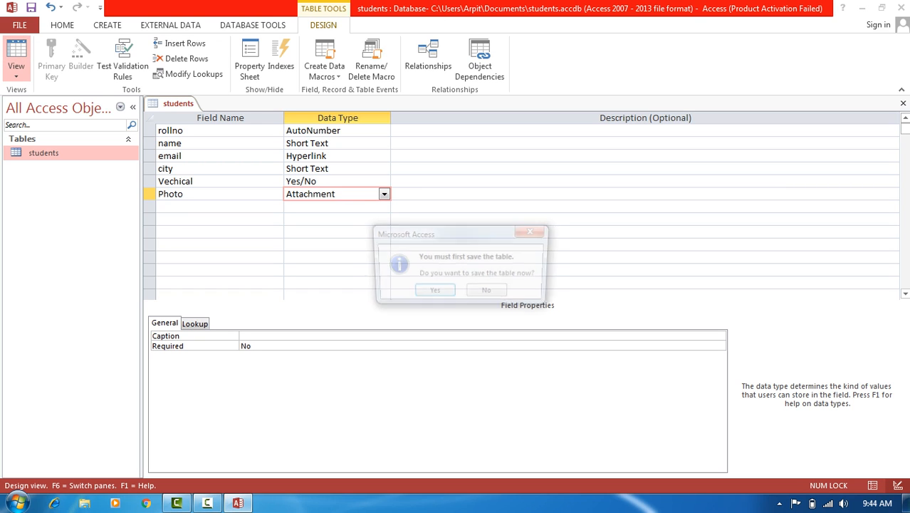
key("Return")
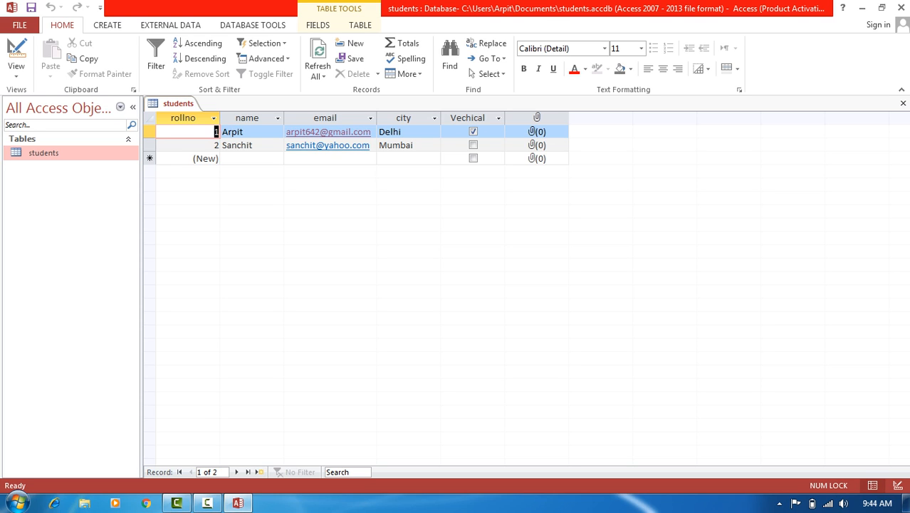
- Attach Koala.jpg from Pictures > Sample Pictures to the first student's Photo field
double_click(537, 132)
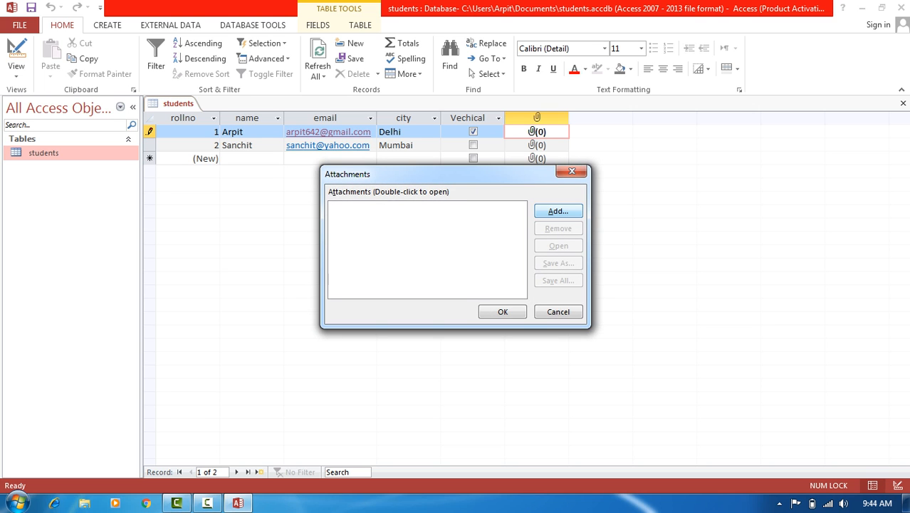
left_click(558, 210)
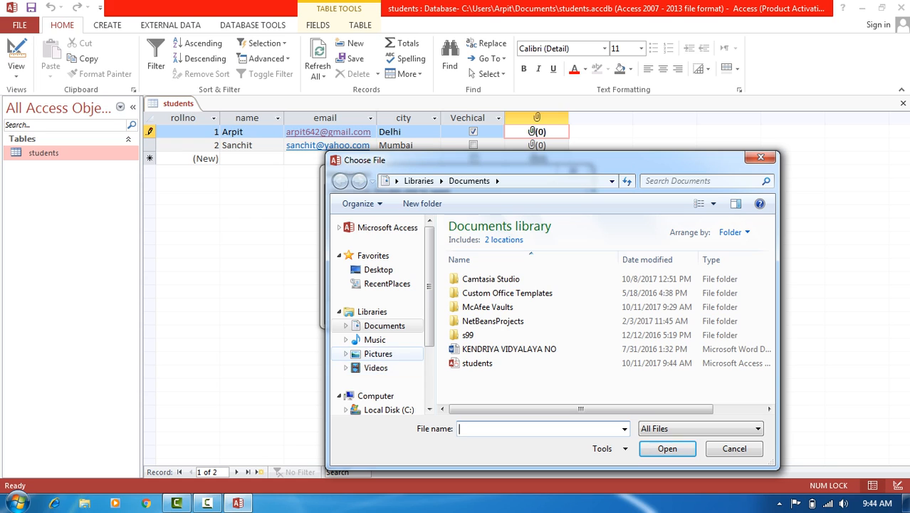
left_click(378, 353)
left_click(481, 292)
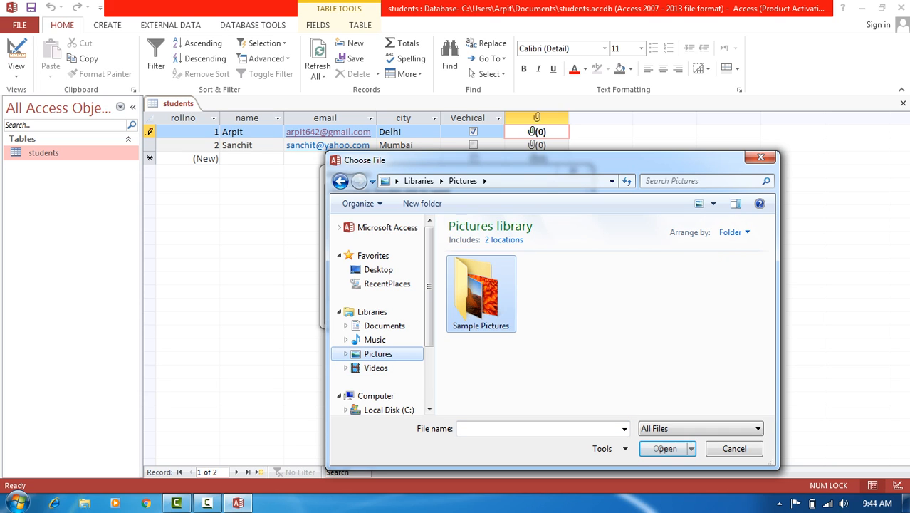
double_click(481, 292)
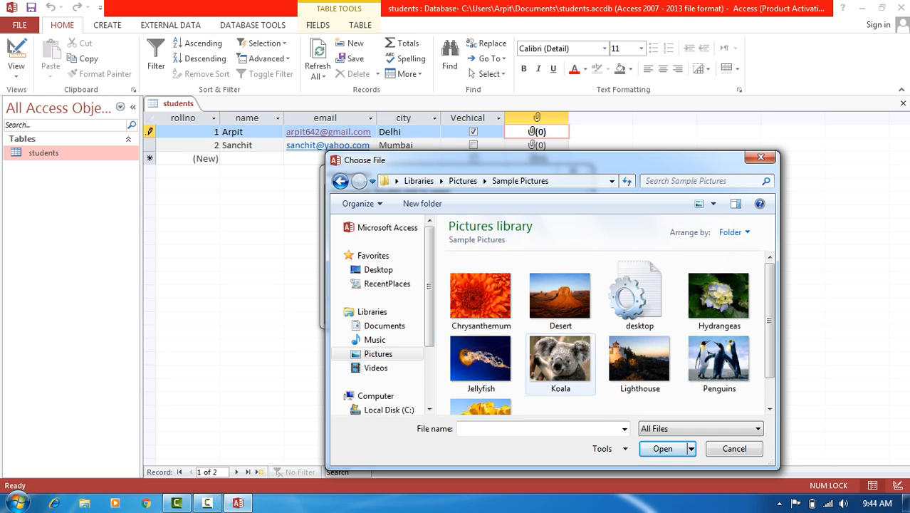
double_click(561, 360)
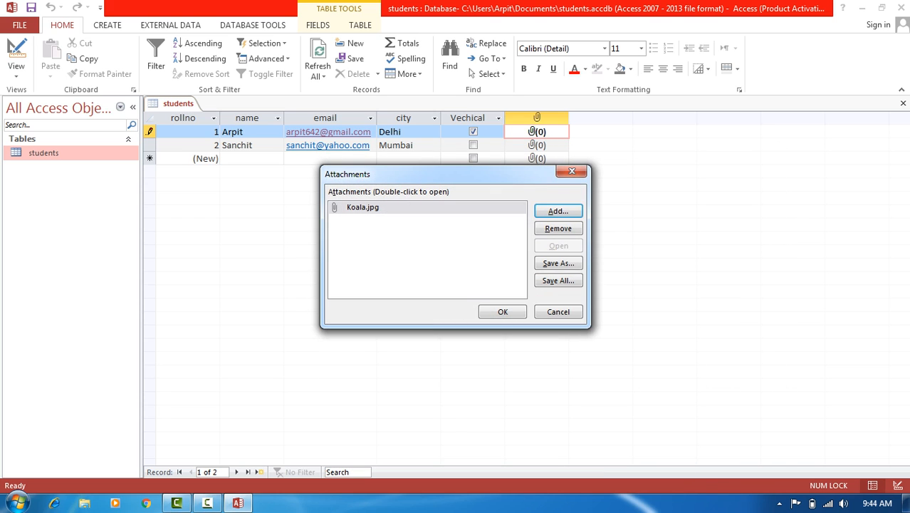
left_click(502, 311)
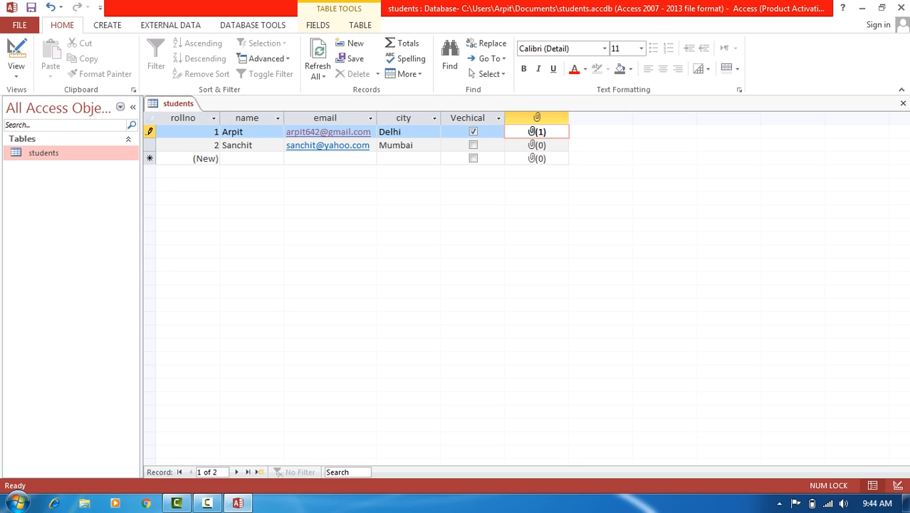
- Reopen the first record's attachments and preview Koala.jpg to check it opens
double_click(537, 132)
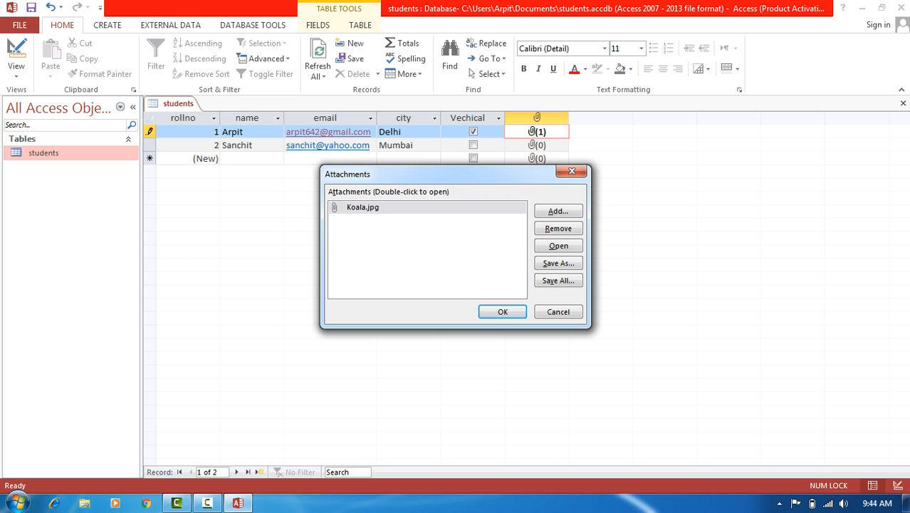
double_click(363, 207)
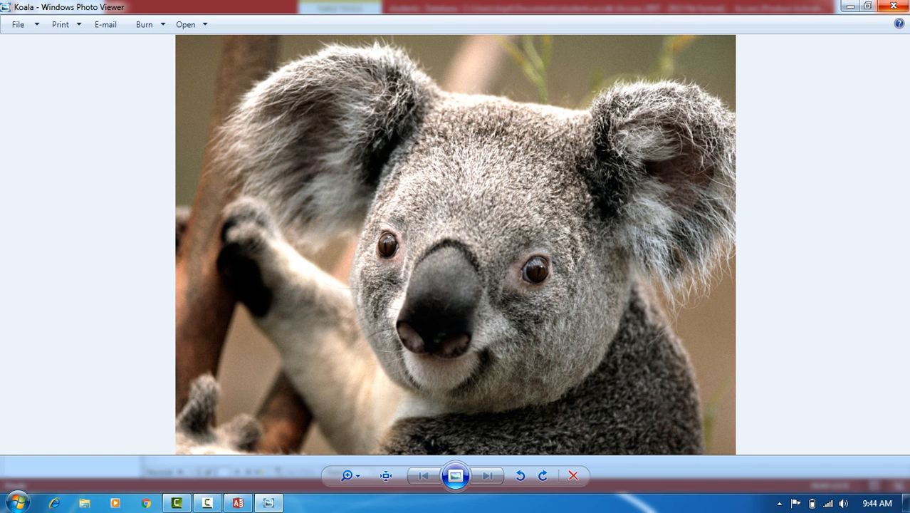
left_click(893, 6)
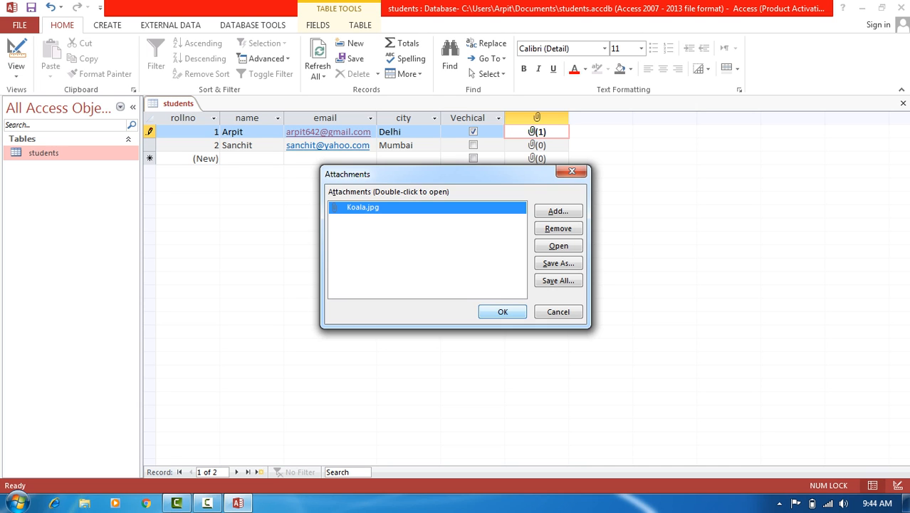
left_click(503, 312)
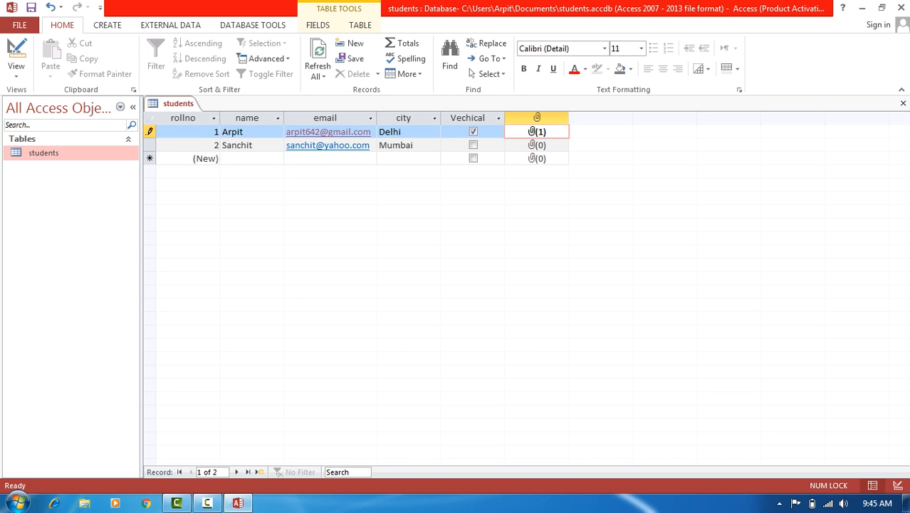
- Add a Fees field of Currency type below Photo and save the table in Datasheet View
left_click(15, 51)
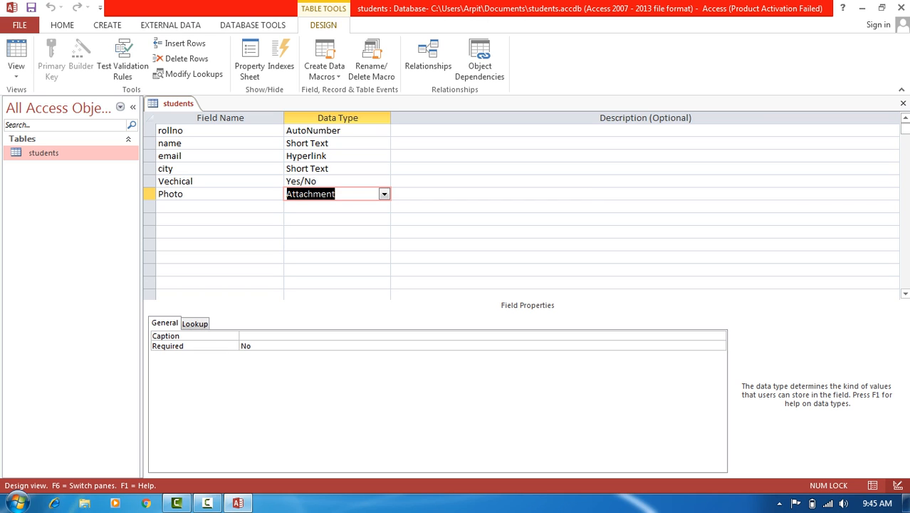
left_click(384, 206)
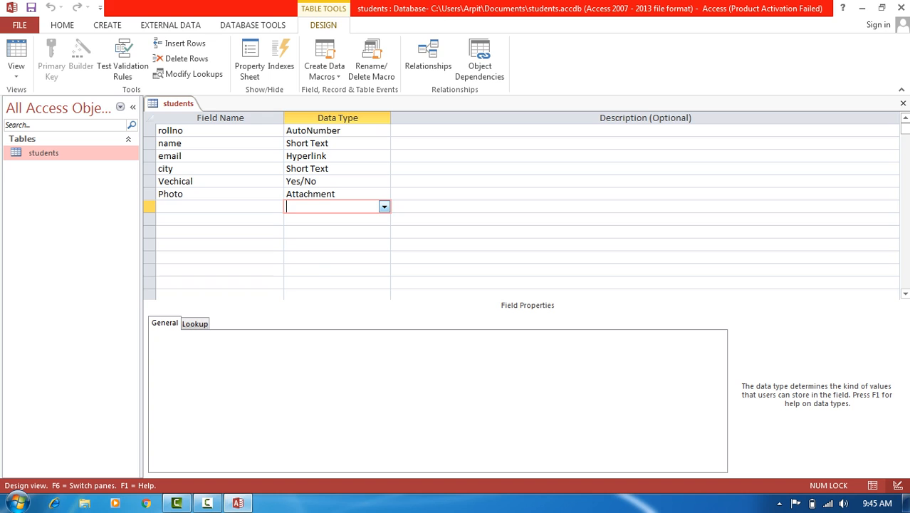
left_click(384, 207)
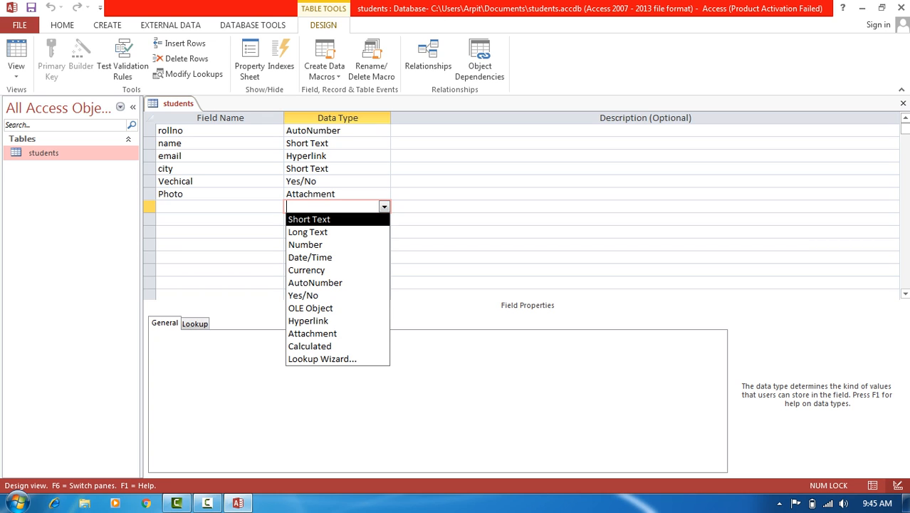
left_click(228, 206)
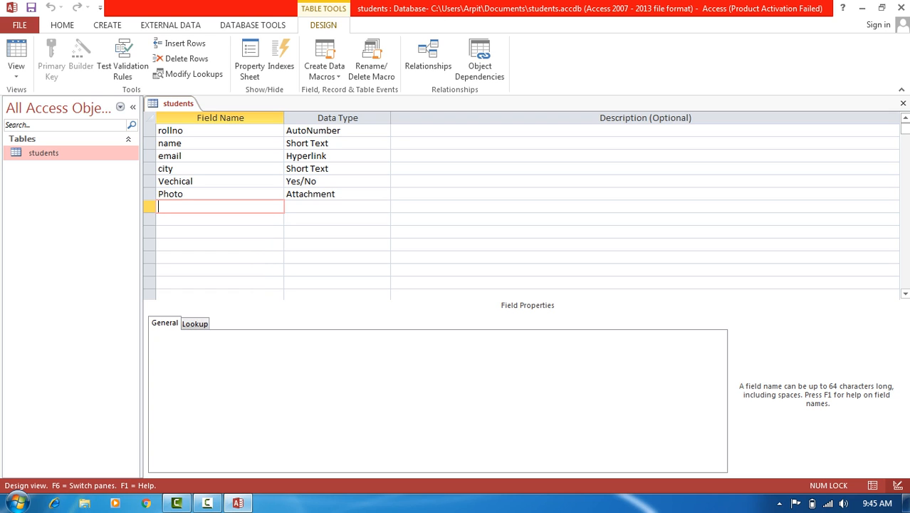
type("Fees")
key("Tab")
type("c")
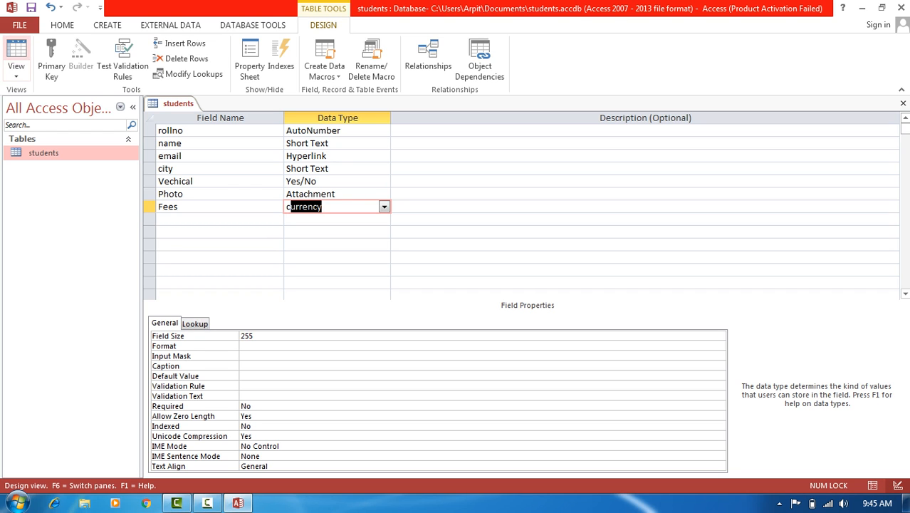
left_click(16, 53)
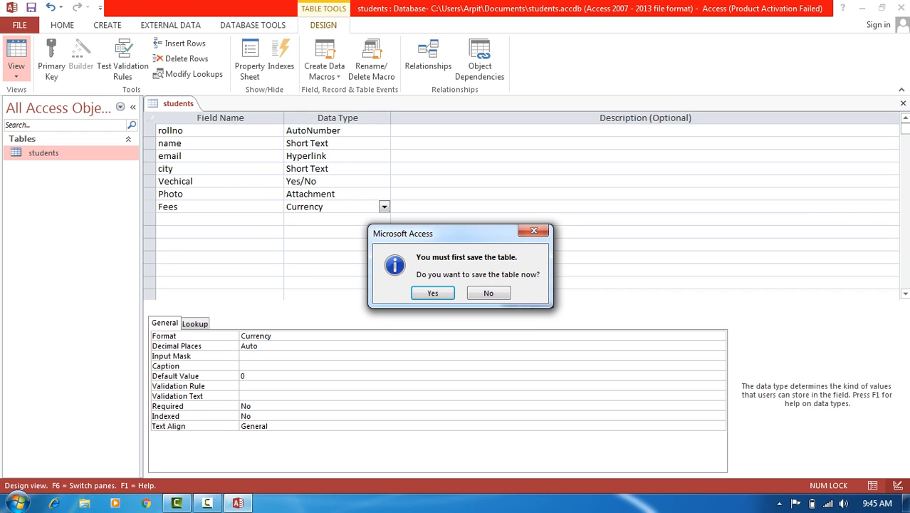
key("Return")
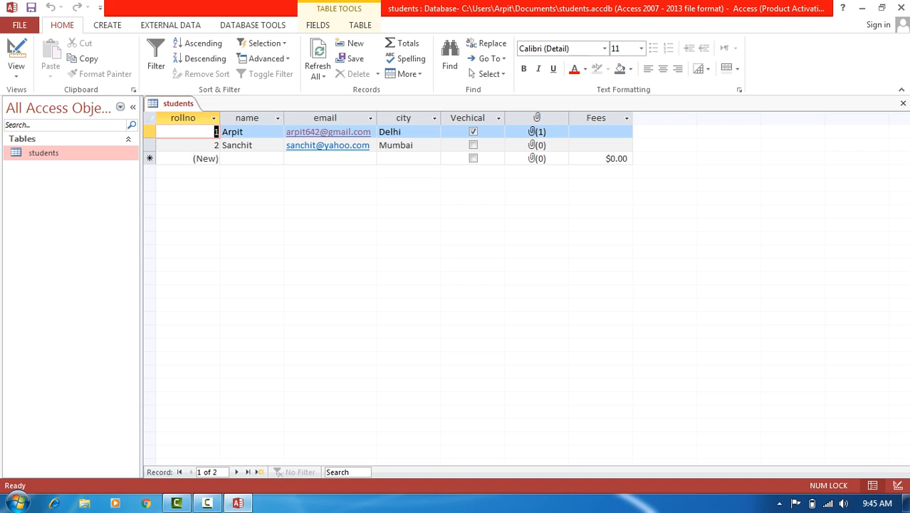
- Enter fees of 500 for the first student and 1000 for the second
left_click(600, 132)
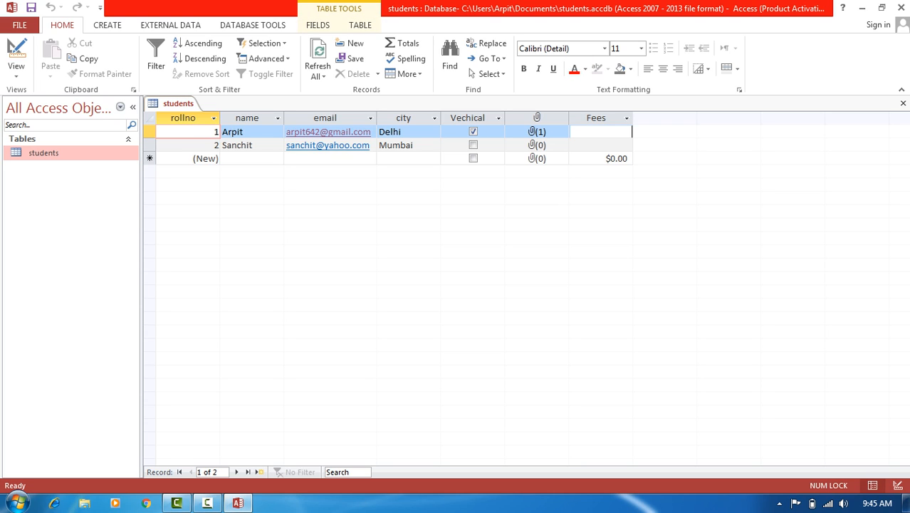
type("500")
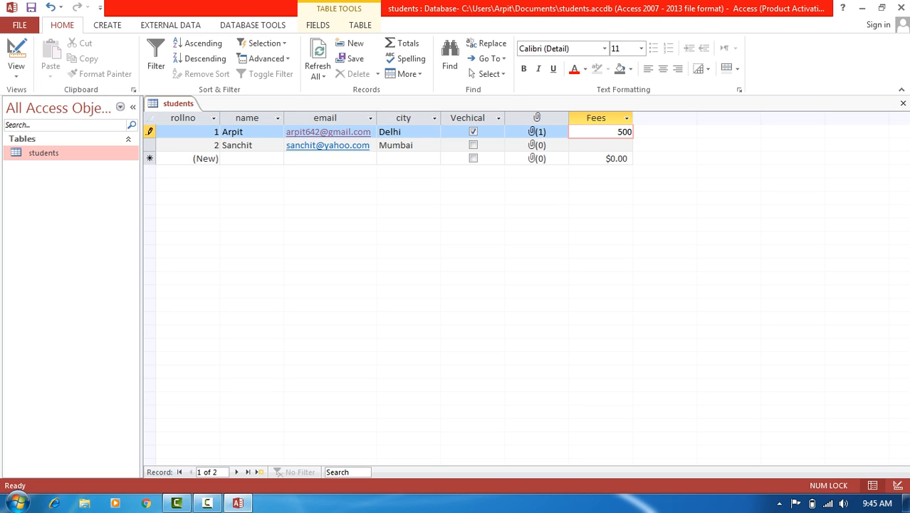
key("Down")
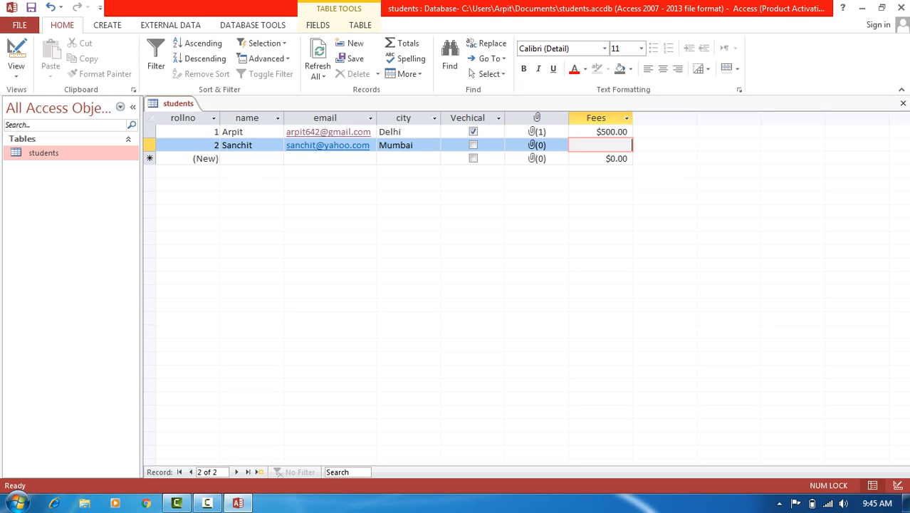
type("1000")
left_click(16, 51)
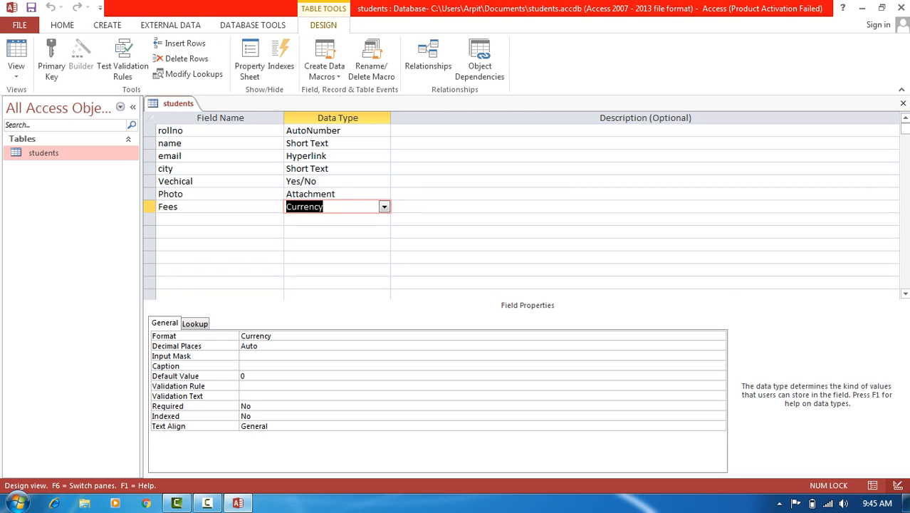
- Change the Fees format from Currency to General Number, check 500 and 1000 in Datasheet, then return to Design
key("Tab")
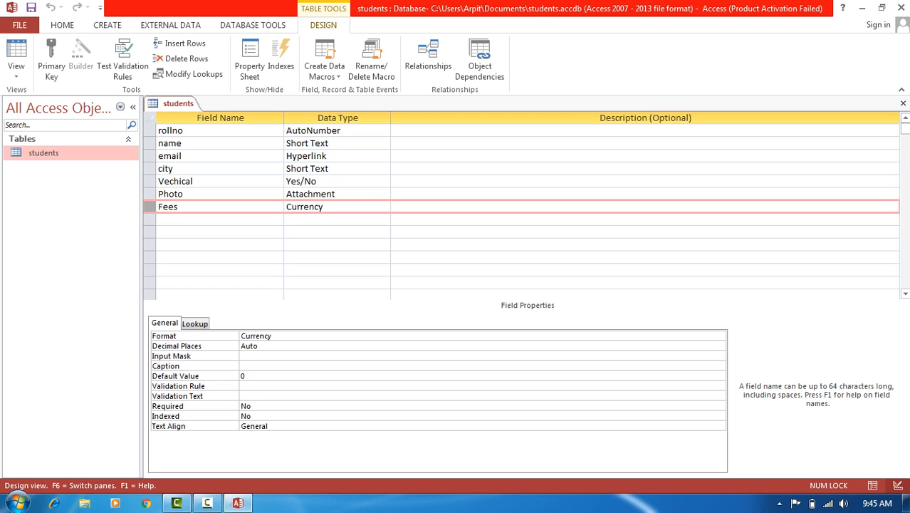
key("F6")
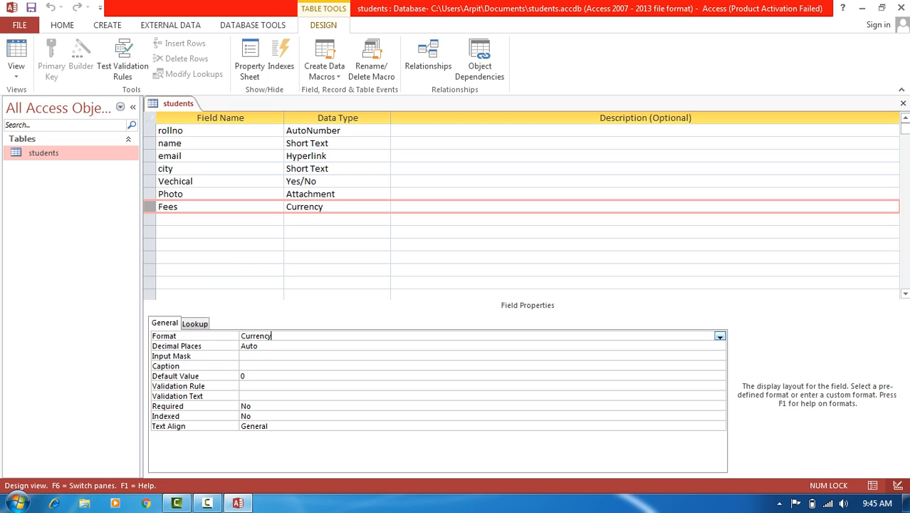
left_click(720, 337)
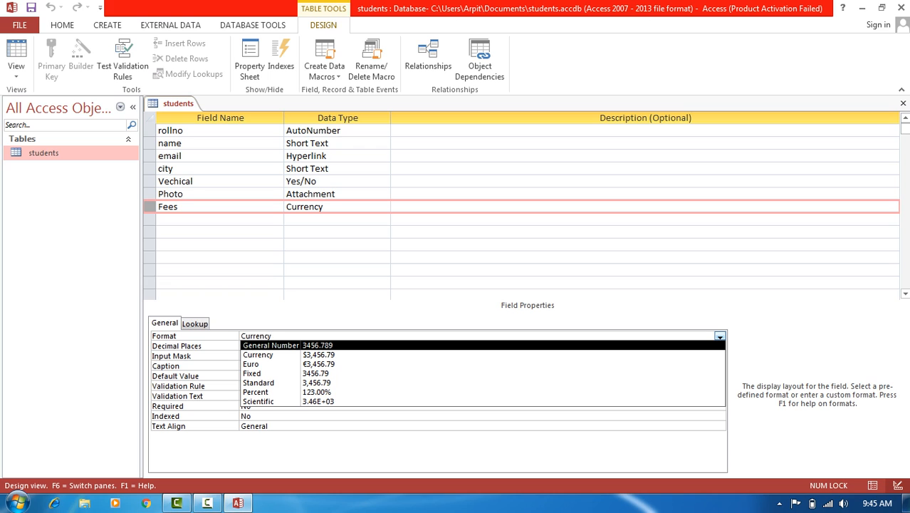
key("Return")
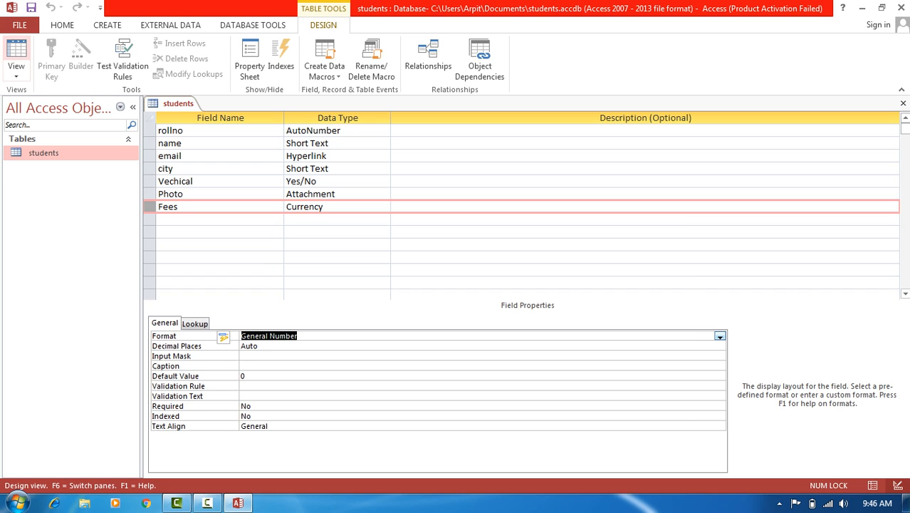
left_click(16, 54)
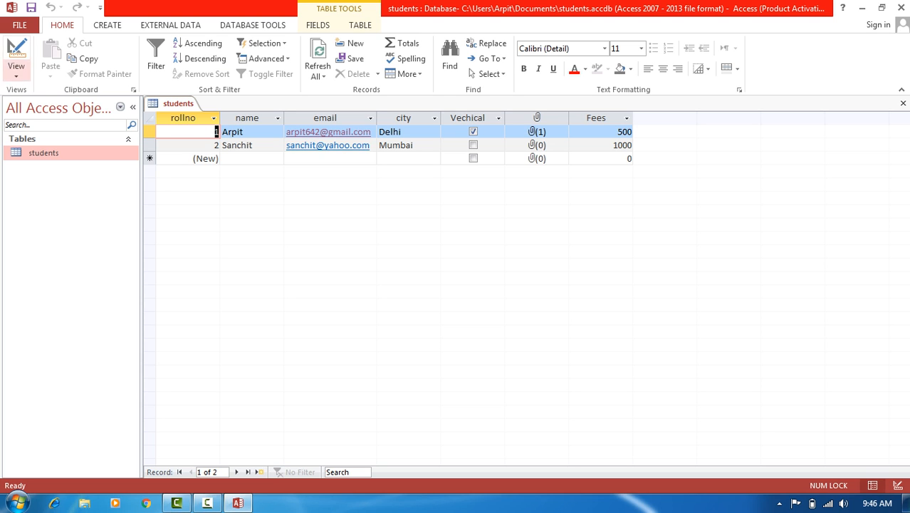
left_click(16, 54)
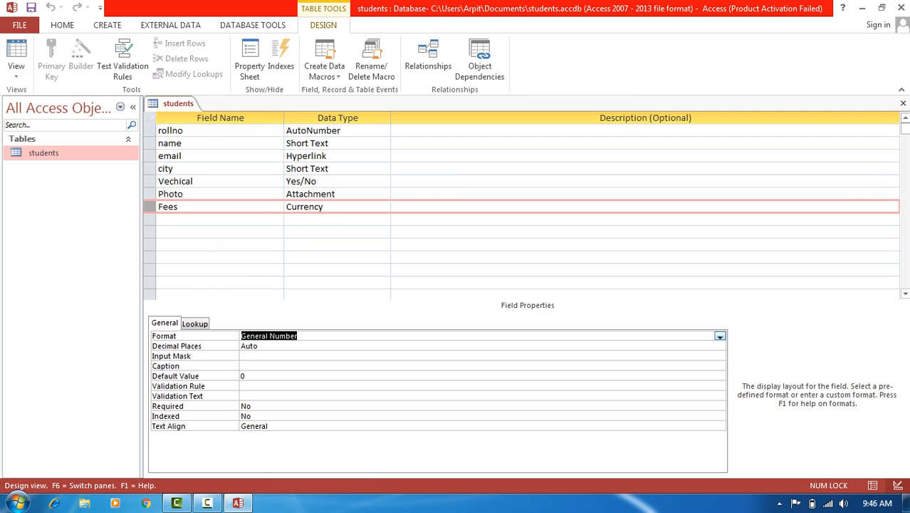
- Add a Dob field below Fees with the Date/Time data type
left_click(207, 220)
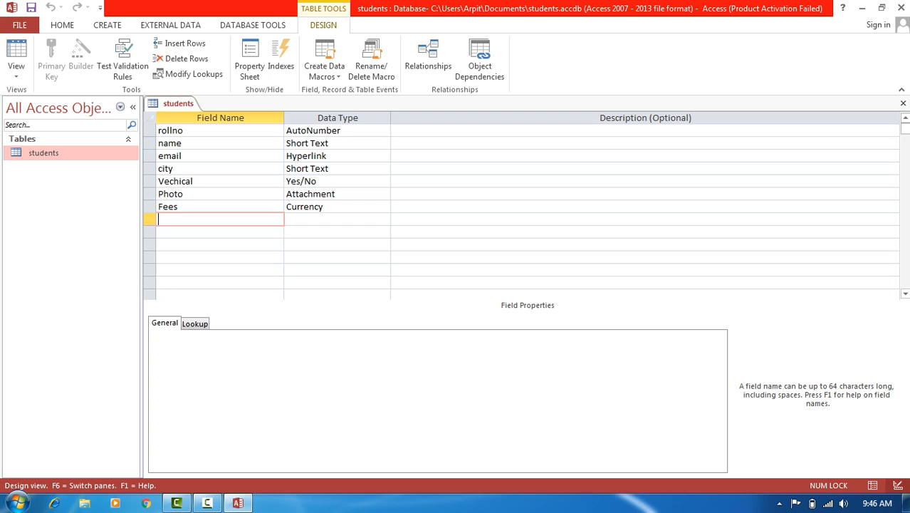
type("Dob")
key("Tab")
type("d")
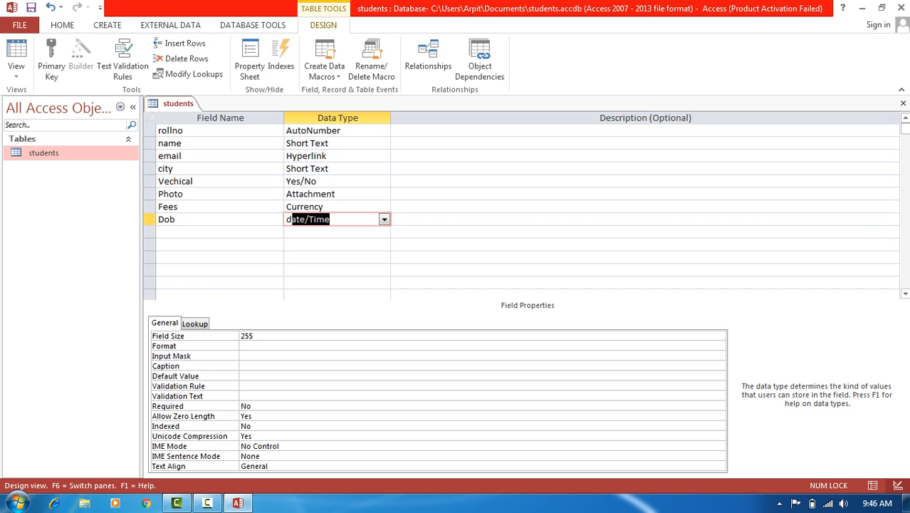
left_click(180, 219)
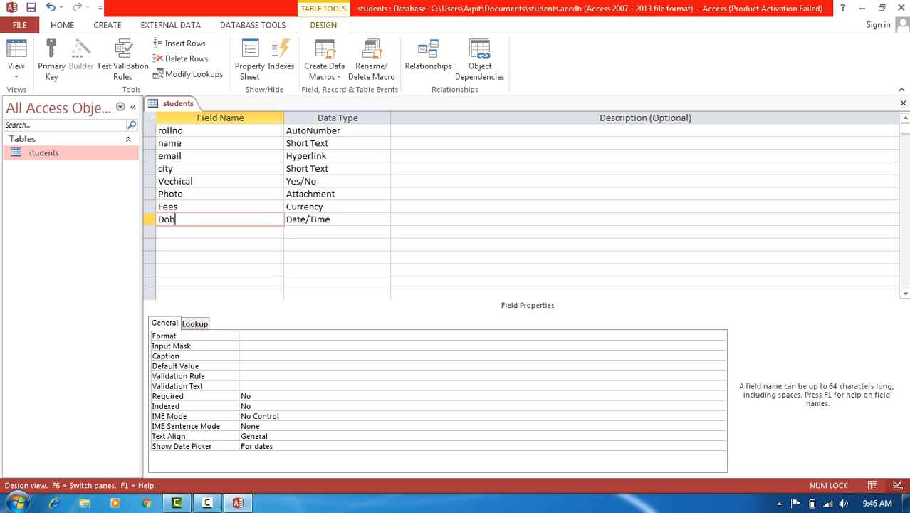
- Format Dob as Medium Date, save the students table and switch to its datasheet
key("F6")
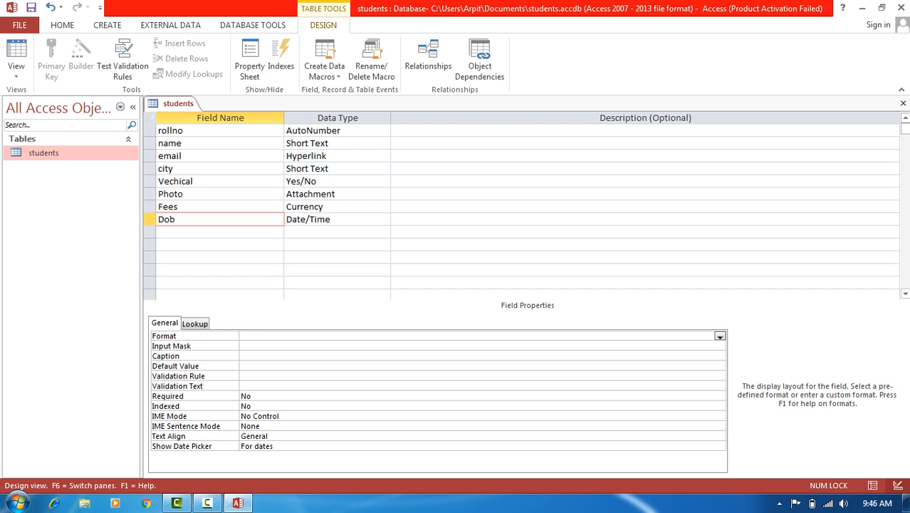
key("alt+Down")
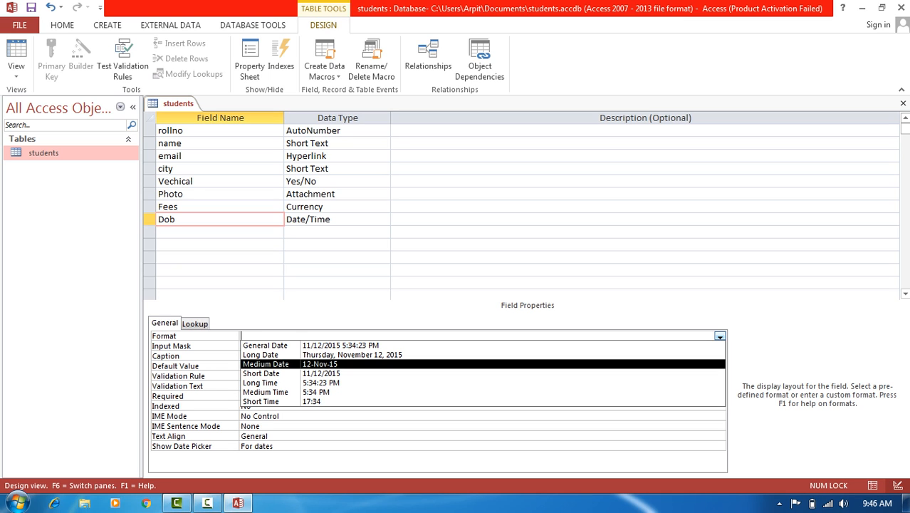
key("Return")
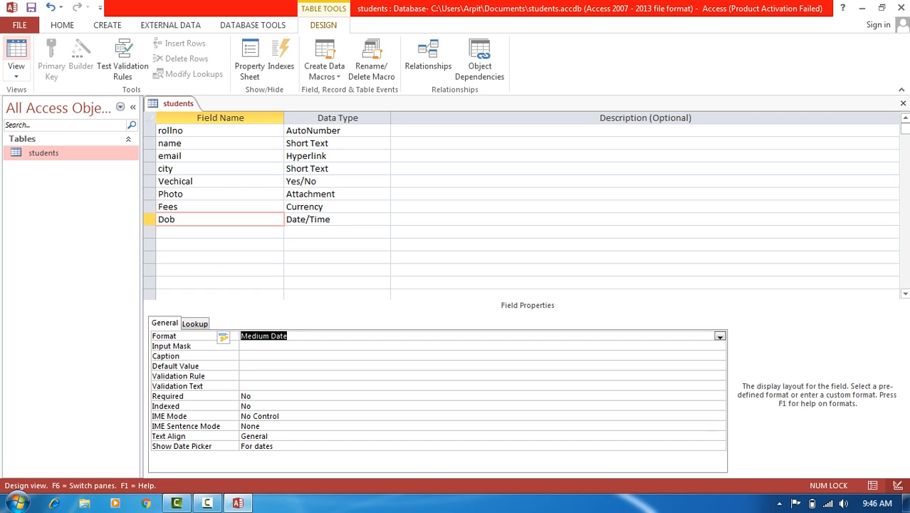
left_click(16, 56)
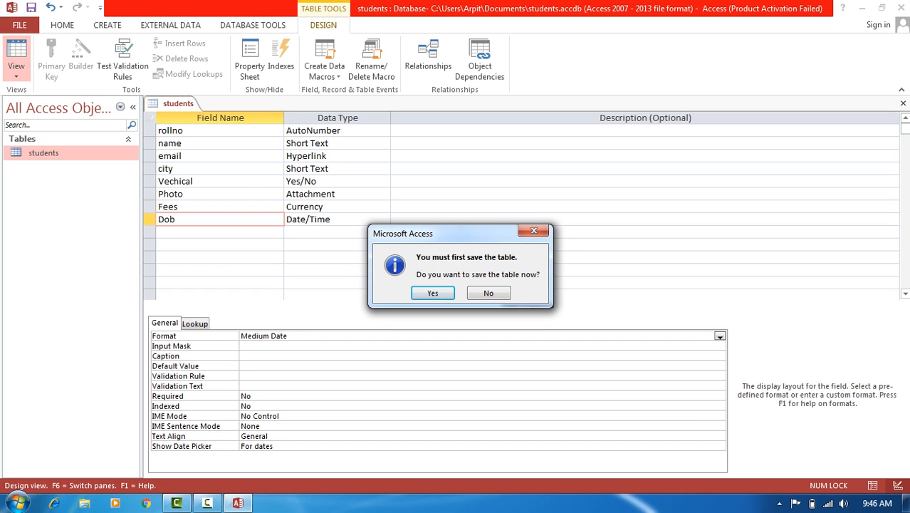
left_click(432, 292)
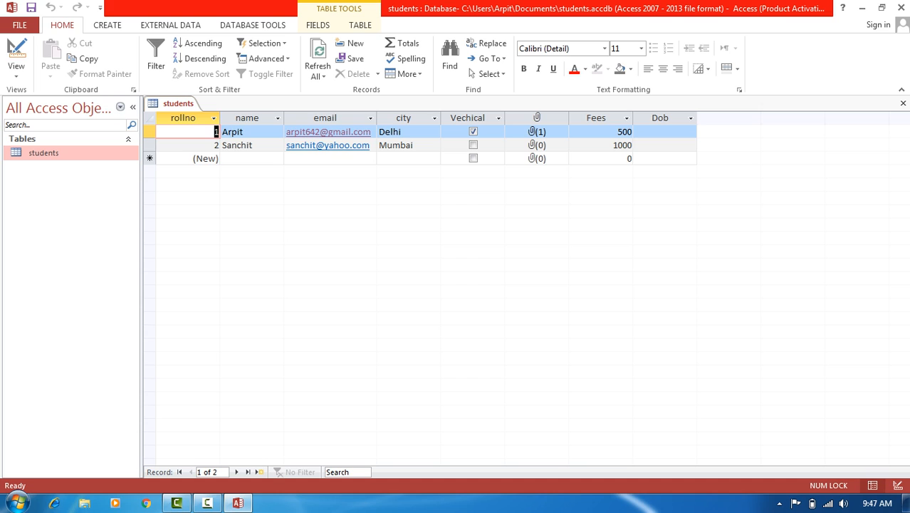
- Enter Dob 27/01/1985 for the first student and 23/10/1986 for the second, then return to Design view
left_click(664, 132)
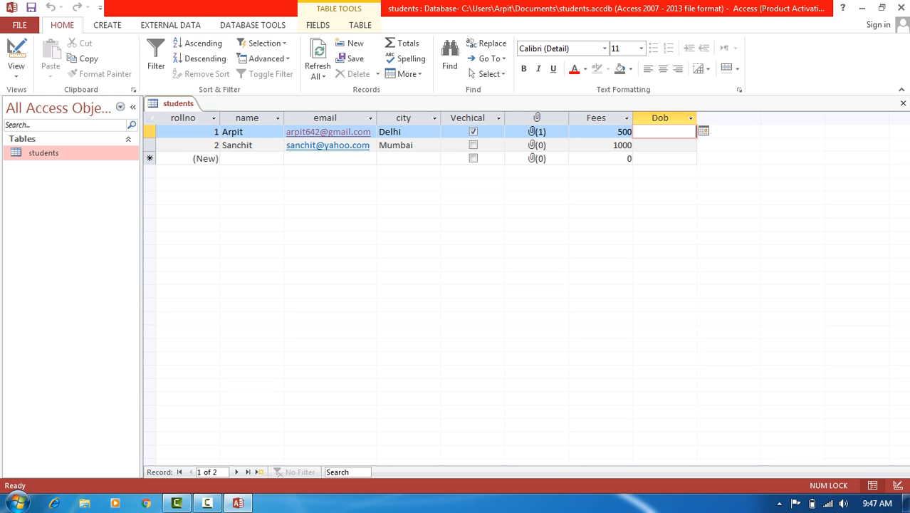
left_click(704, 131)
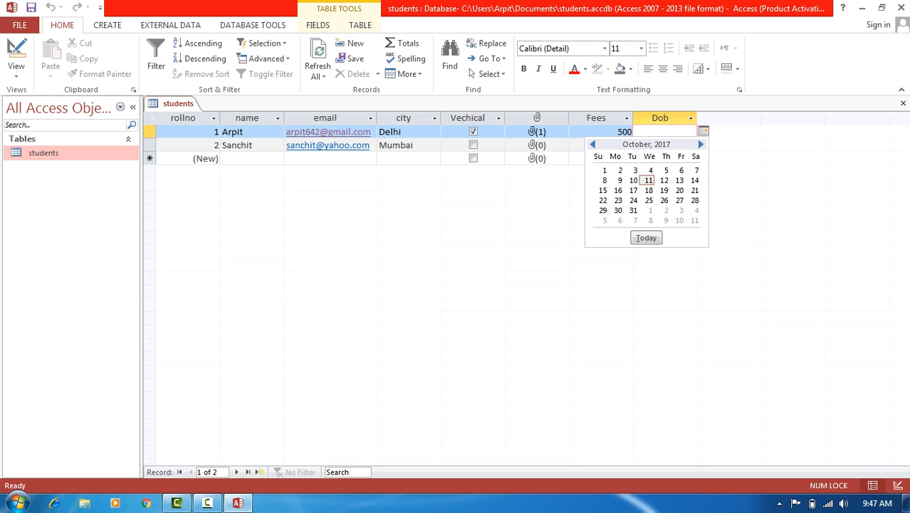
key("Escape")
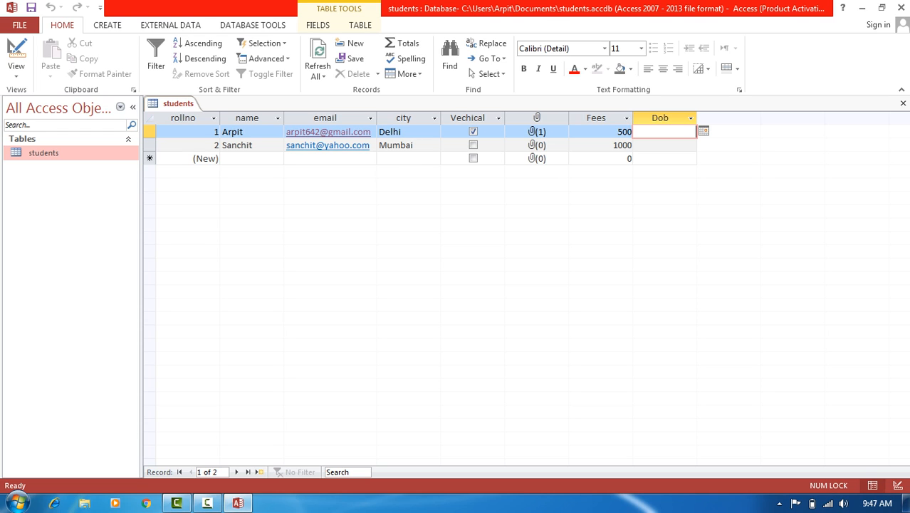
type("27/01/1985")
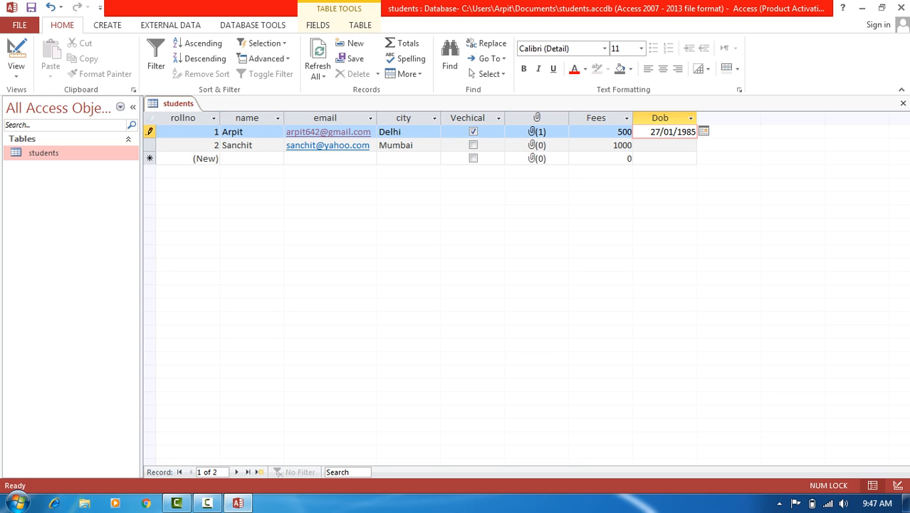
key("Down")
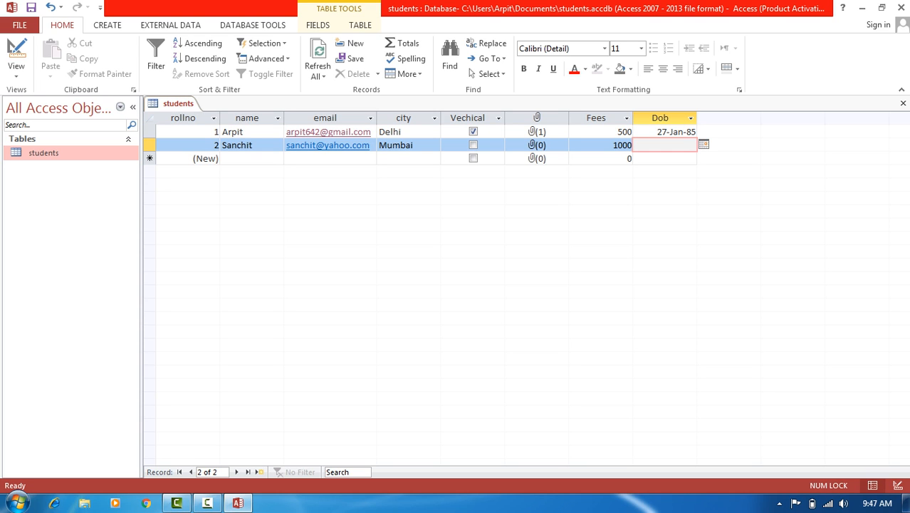
type("23/10/1986")
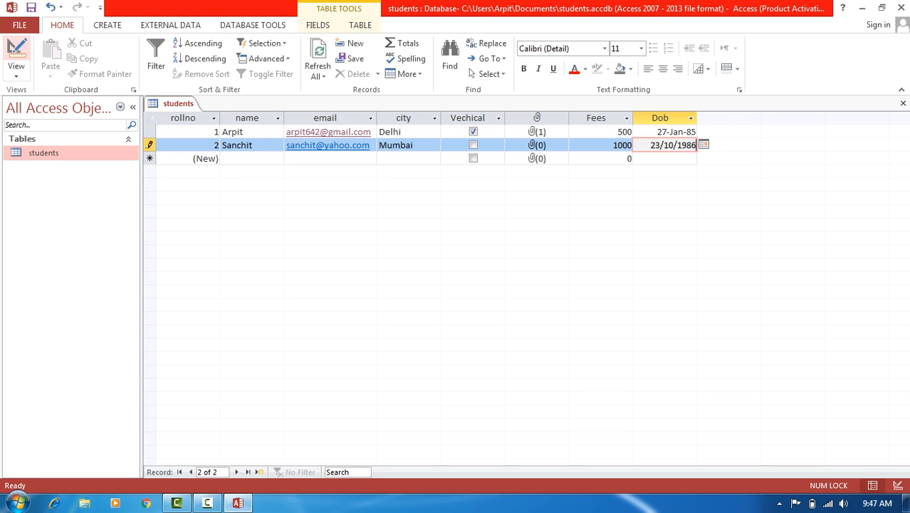
left_click(16, 53)
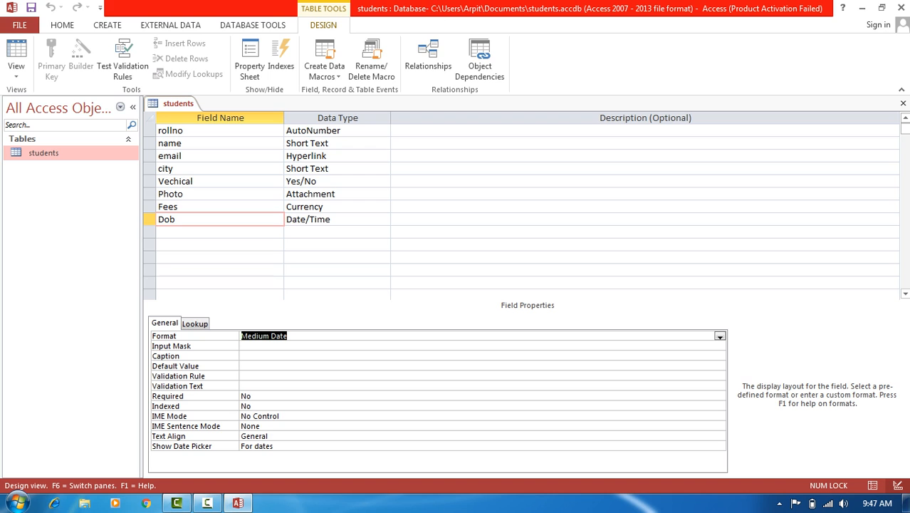
- Leave Dob's data type as Date/Time and exit Access to the Windows desktop
left_click(343, 219)
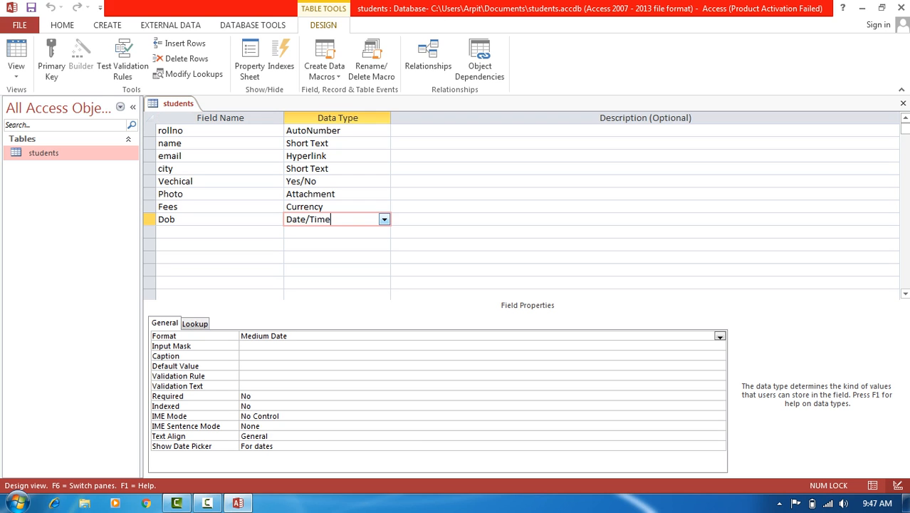
left_click(385, 219)
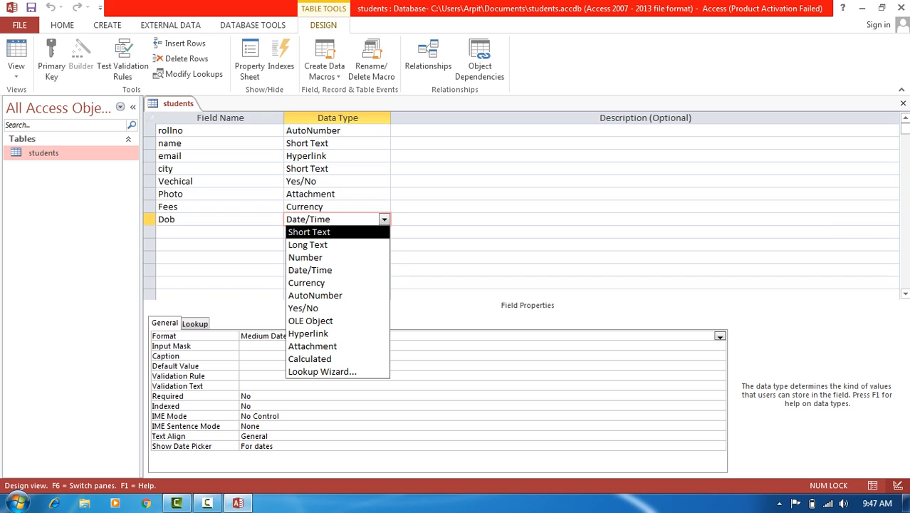
left_click(186, 219)
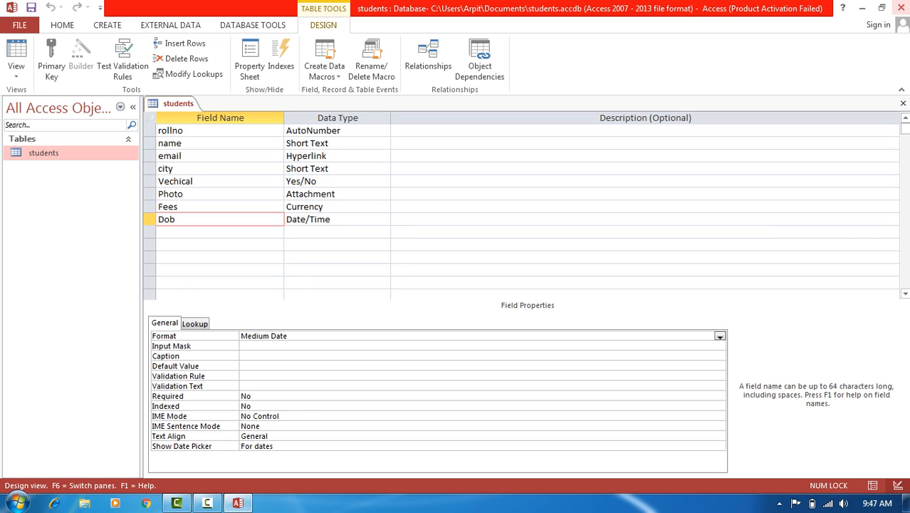
left_click(901, 8)
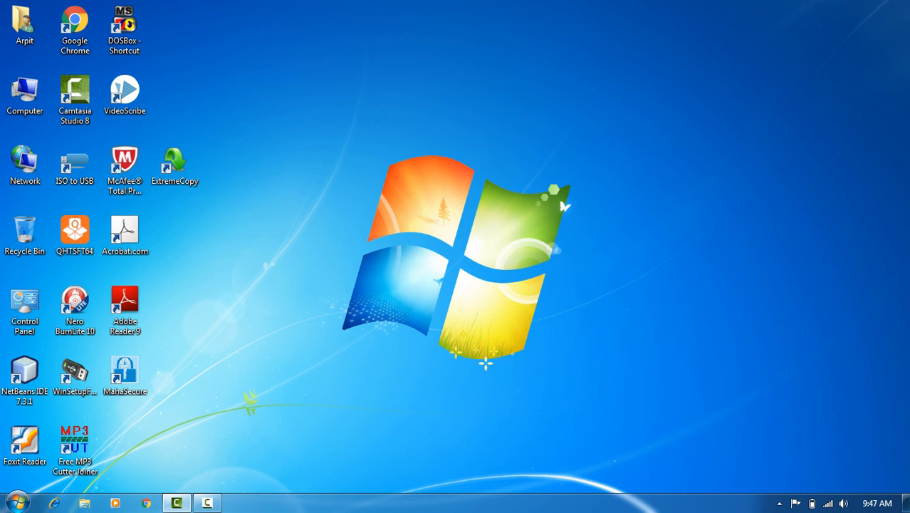
left_click(207, 503)
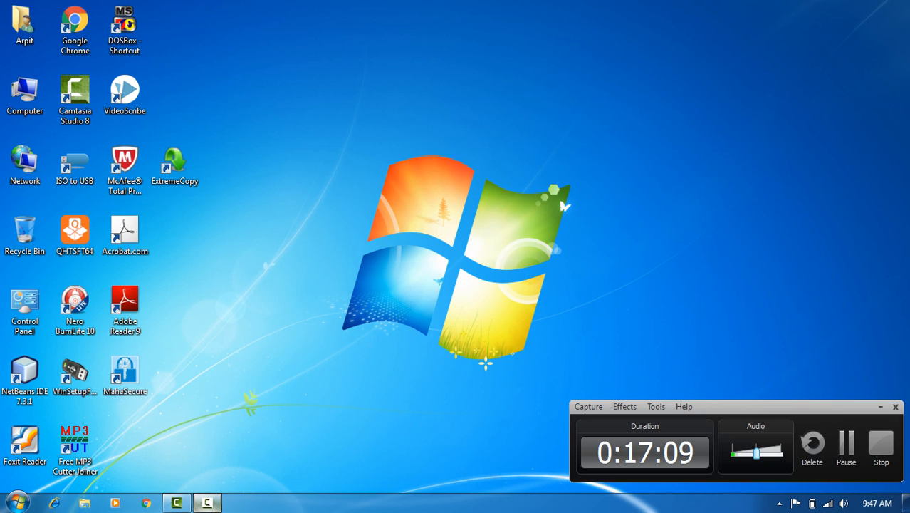